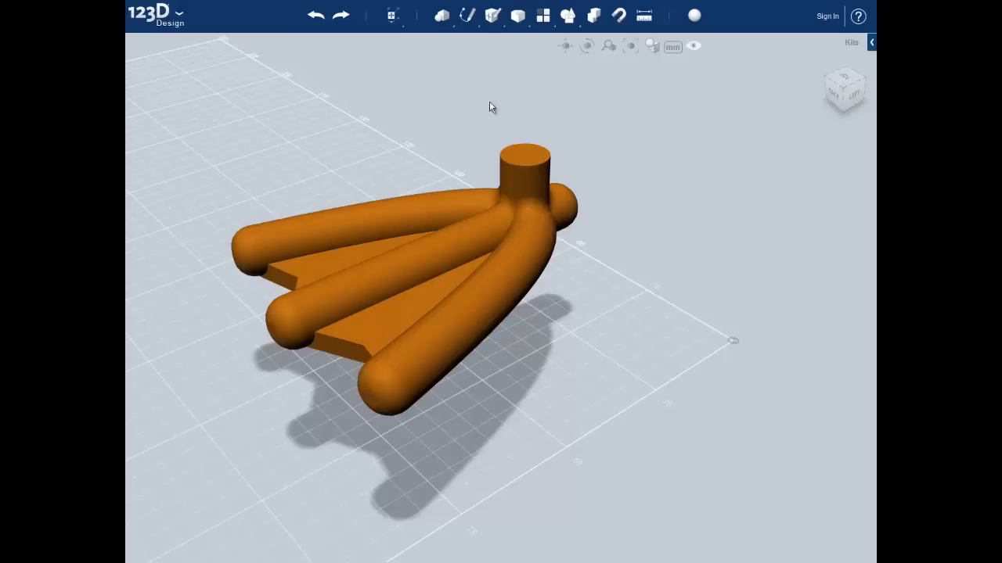
Insert the Robot Walker model from the computer's Biomimicry folder into the duck foot scene
left_click(177, 17)
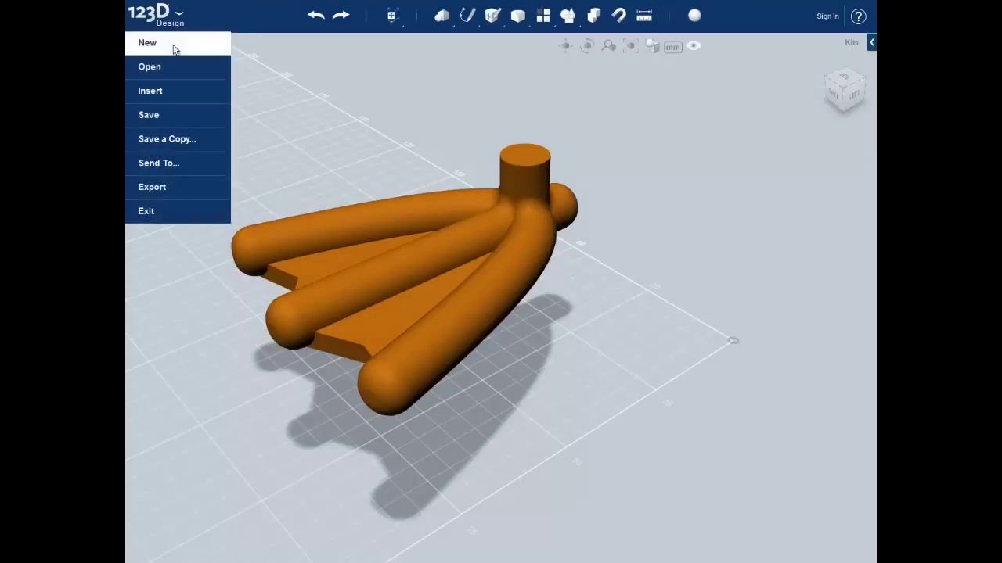
mouse_move(174, 95)
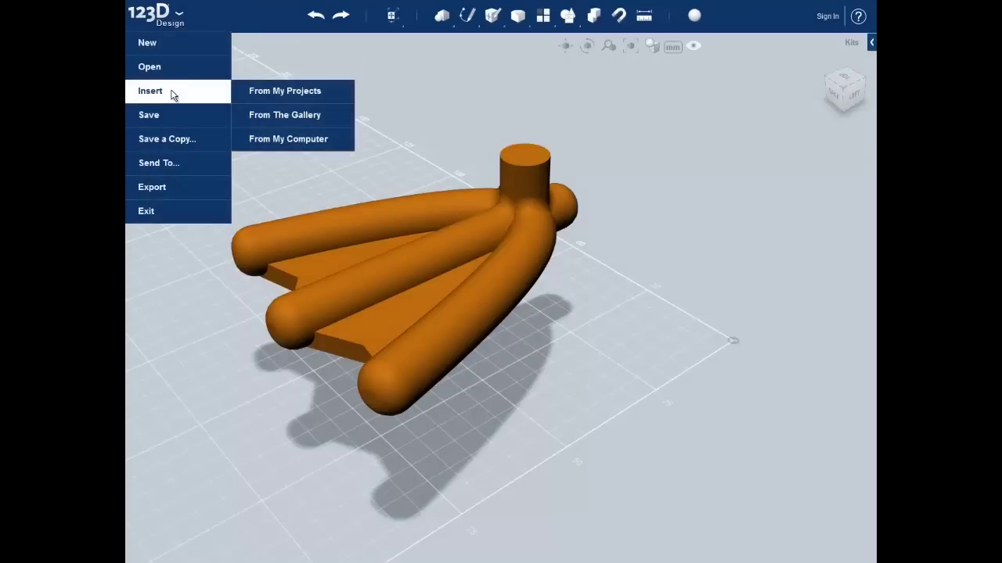
left_click(288, 141)
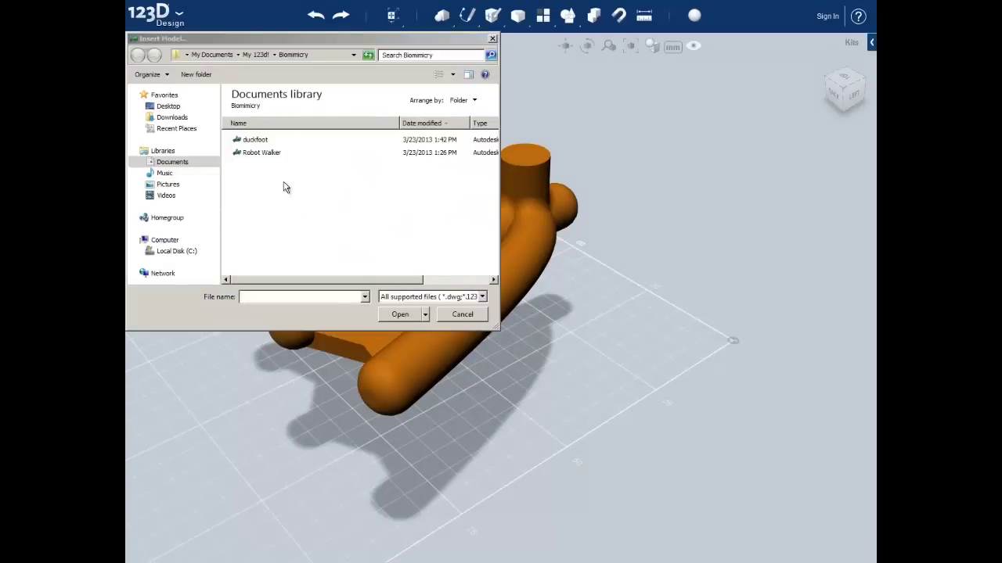
left_click(270, 153)
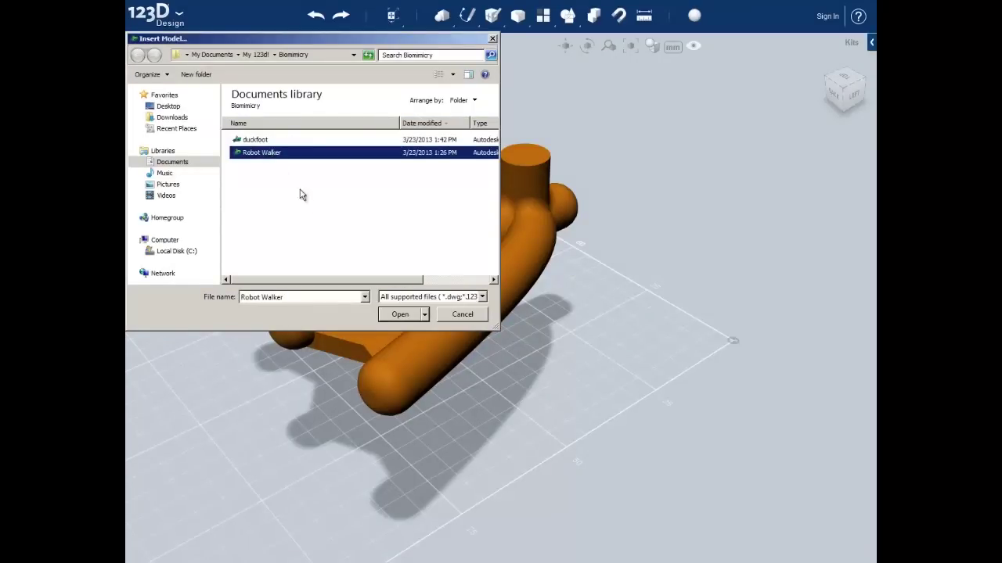
left_click(401, 315)
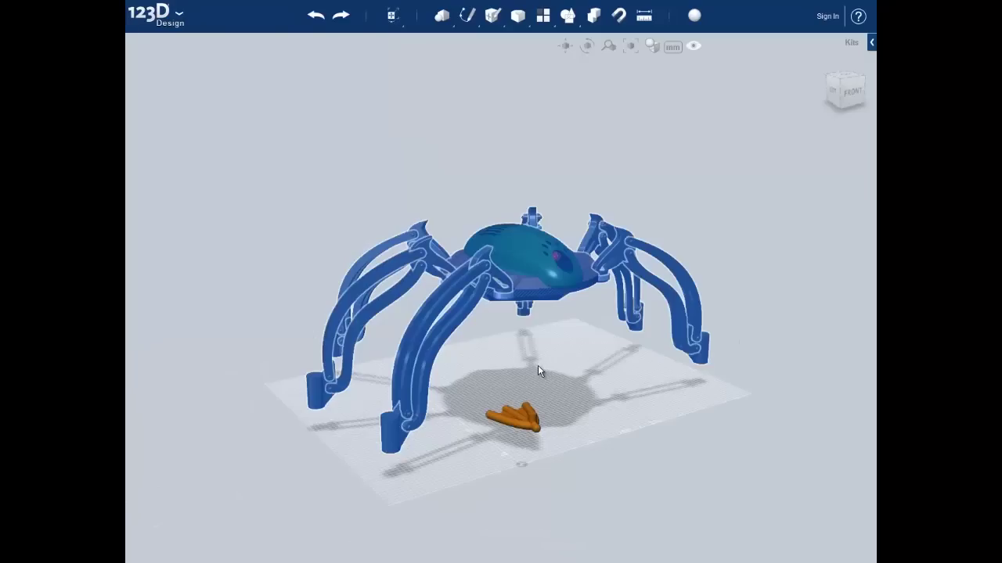
Duplicate the orange duck foot and offset the copy sideways by about 58 mm
middle_click_drag(465, 463, 481, 454)
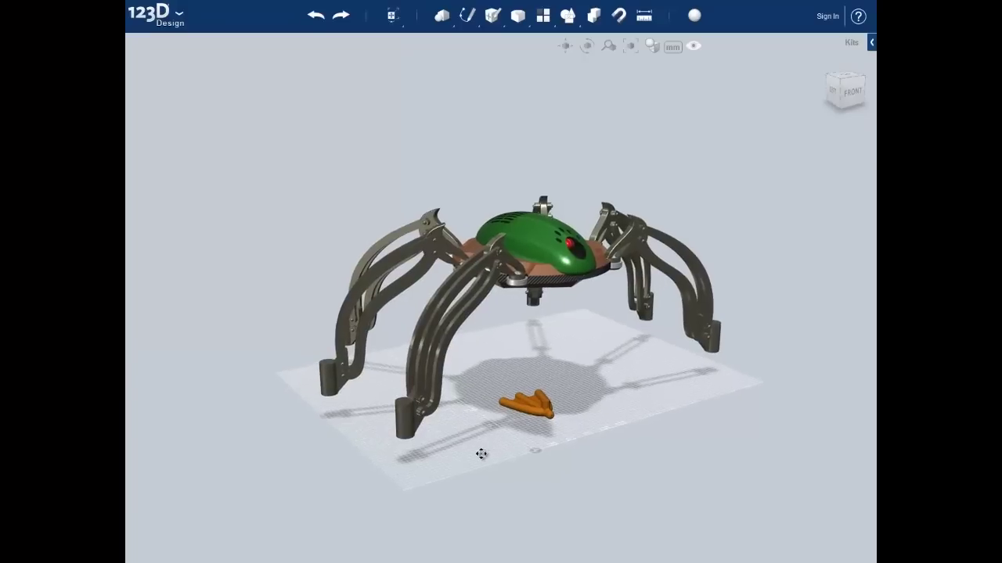
right_click_drag(494, 457, 479, 464)
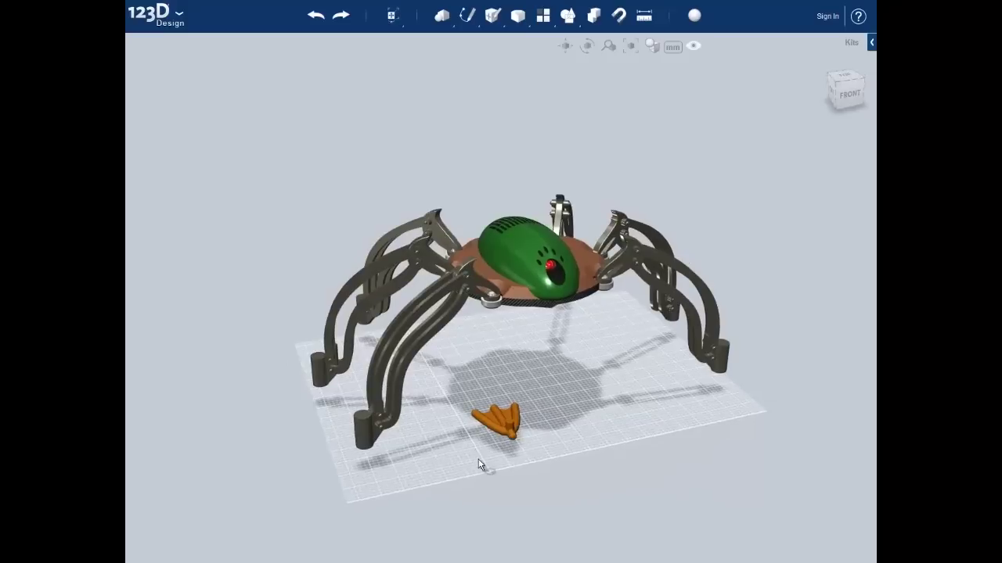
left_click(505, 432)
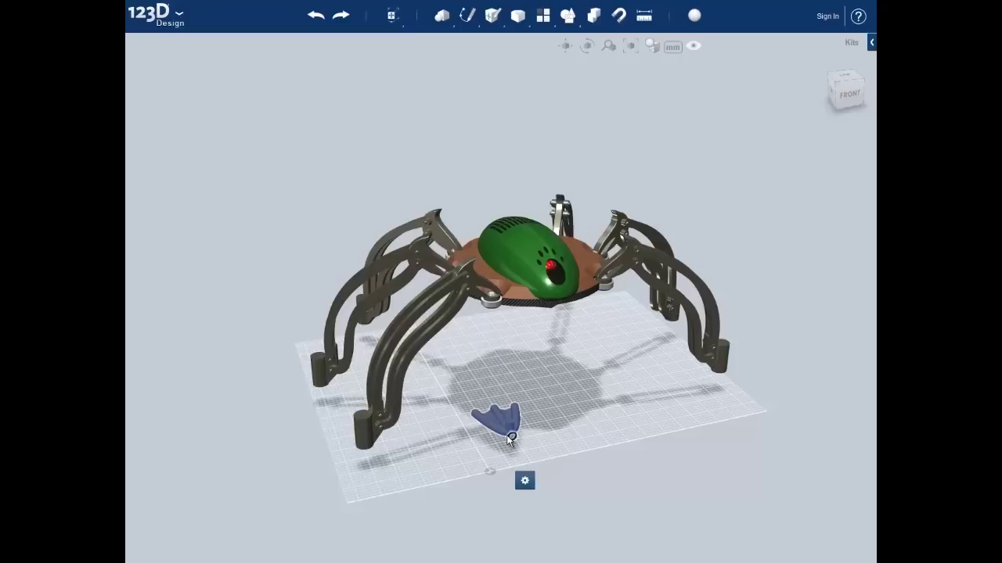
key("ctrl+c")
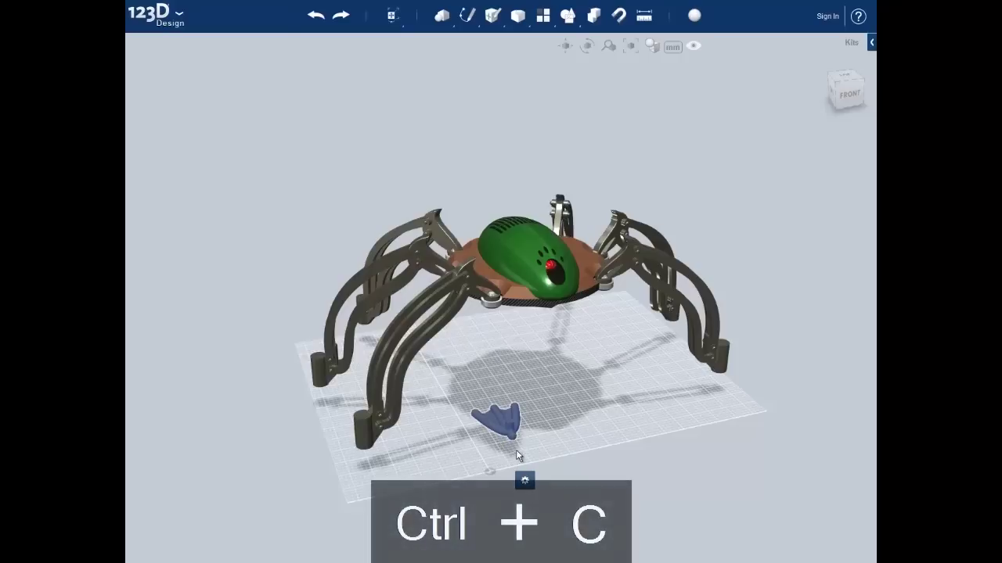
key("ctrl+v")
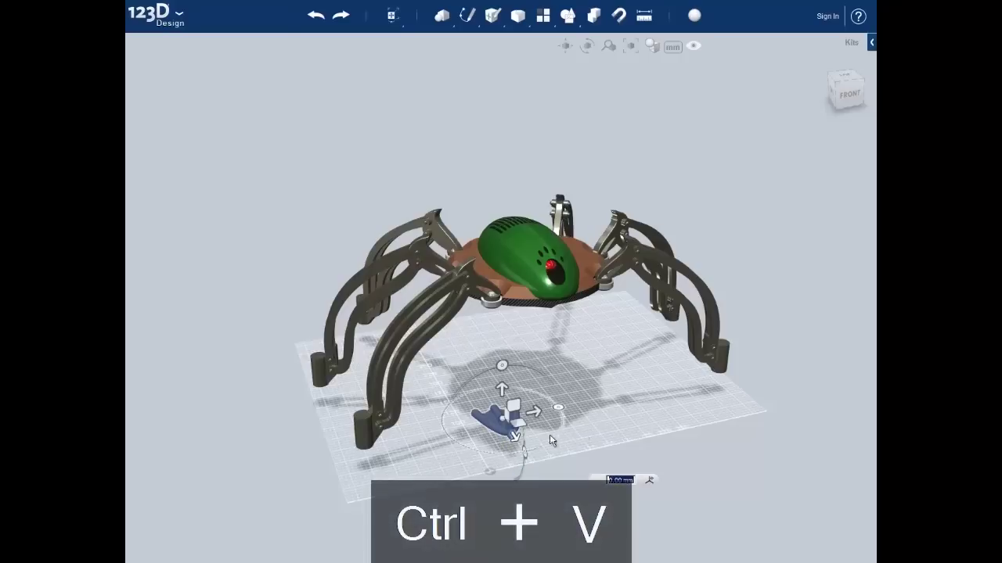
left_click_drag(543, 412, 590, 410)
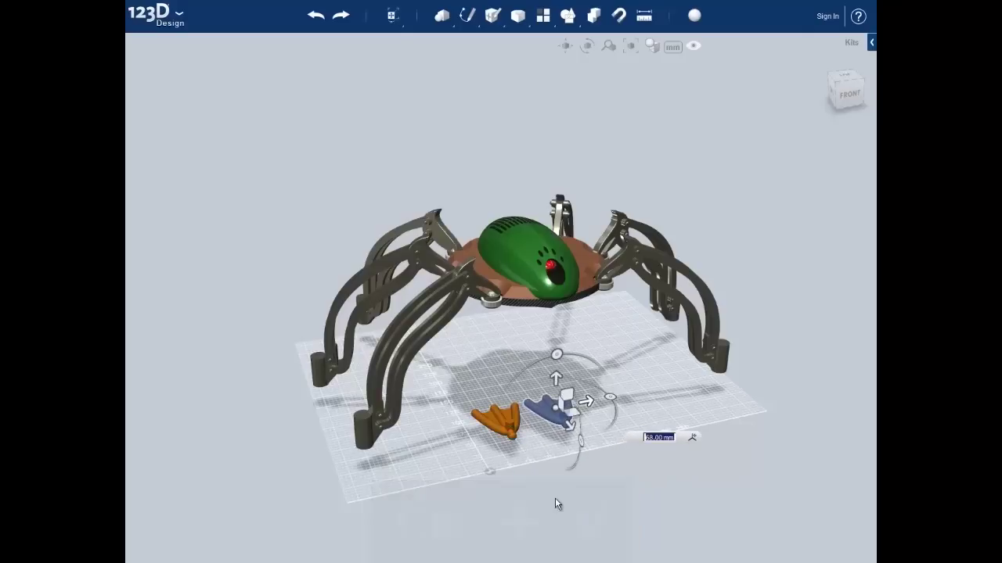
left_click(555, 499)
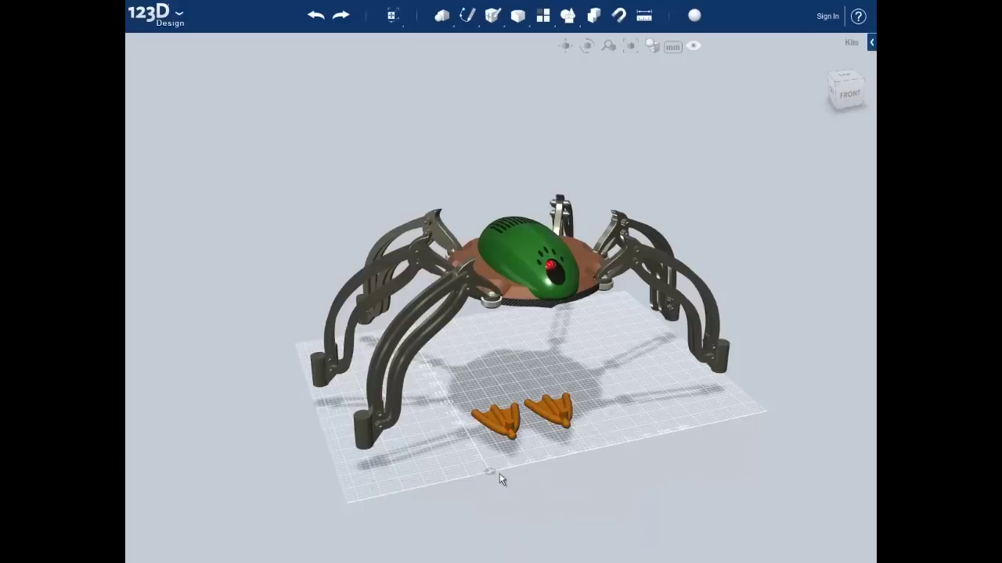
Duplicate both duck feet together and move the copied pair 80 mm forward, away from the robot
left_click_drag(458, 400, 606, 470)
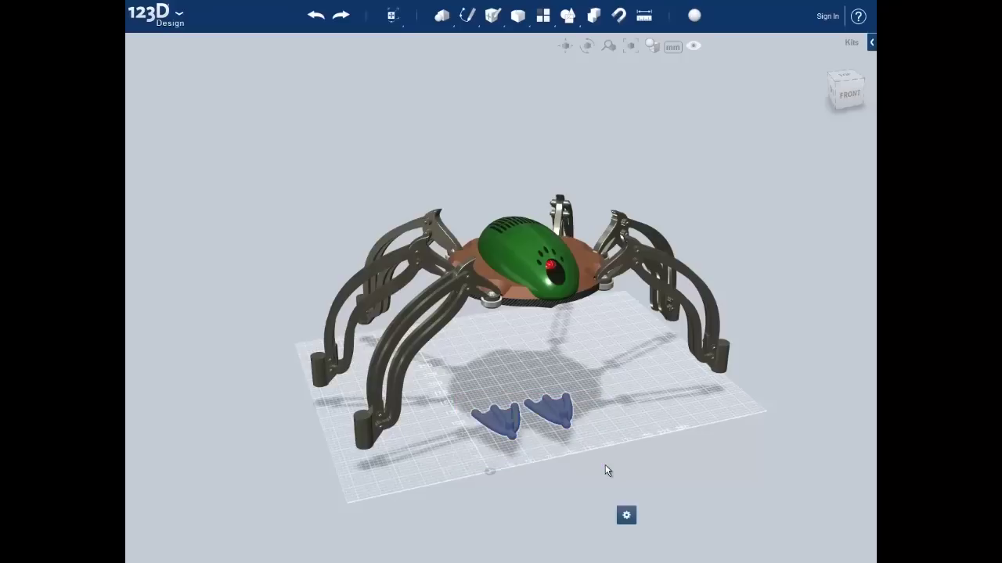
key("ctrl+c")
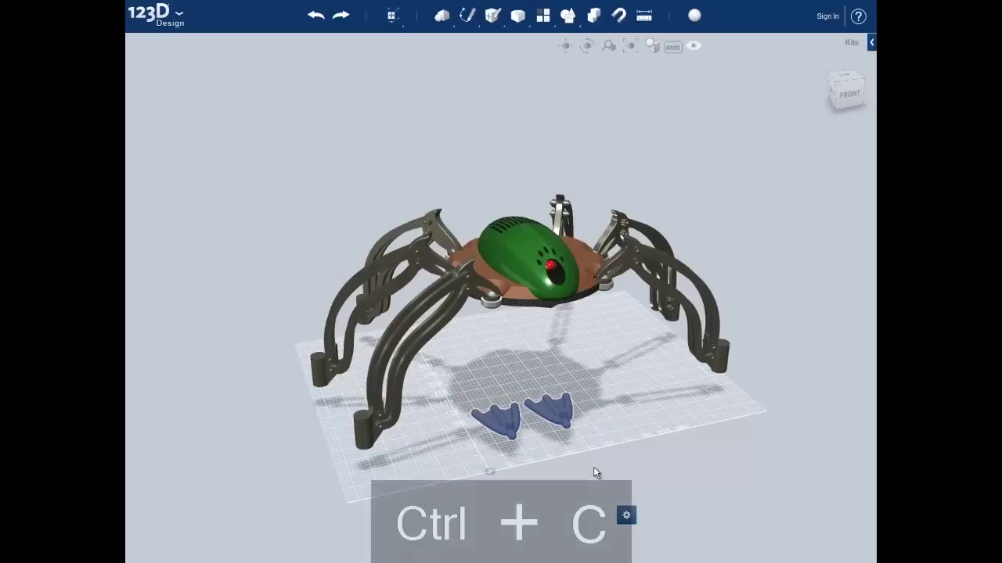
key("ctrl+v")
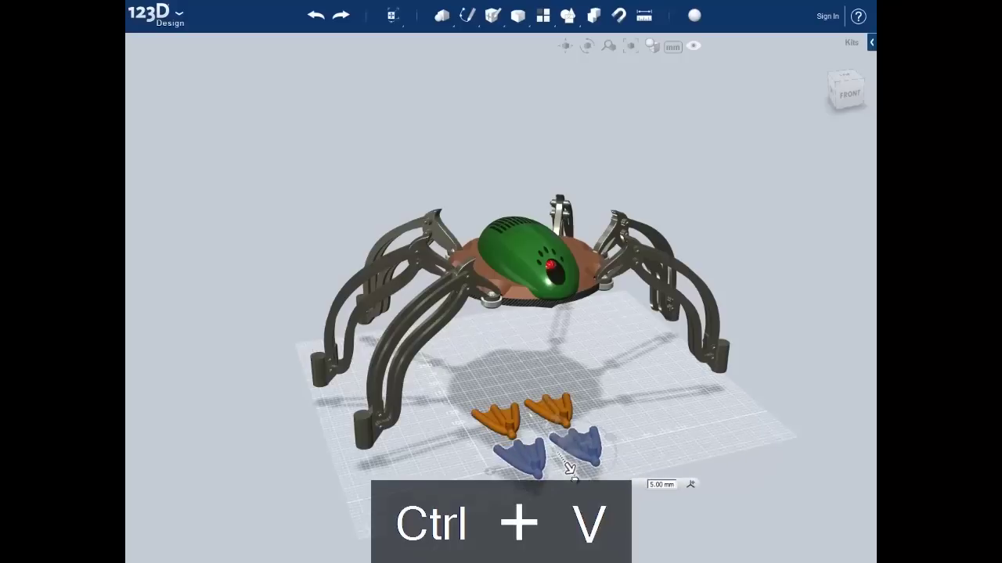
left_click(569, 472)
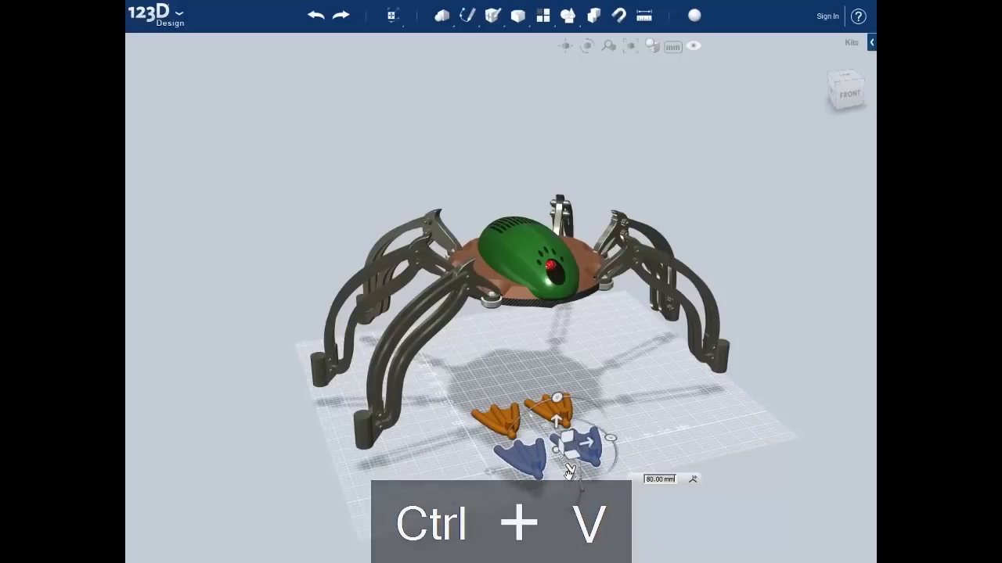
left_click(550, 511)
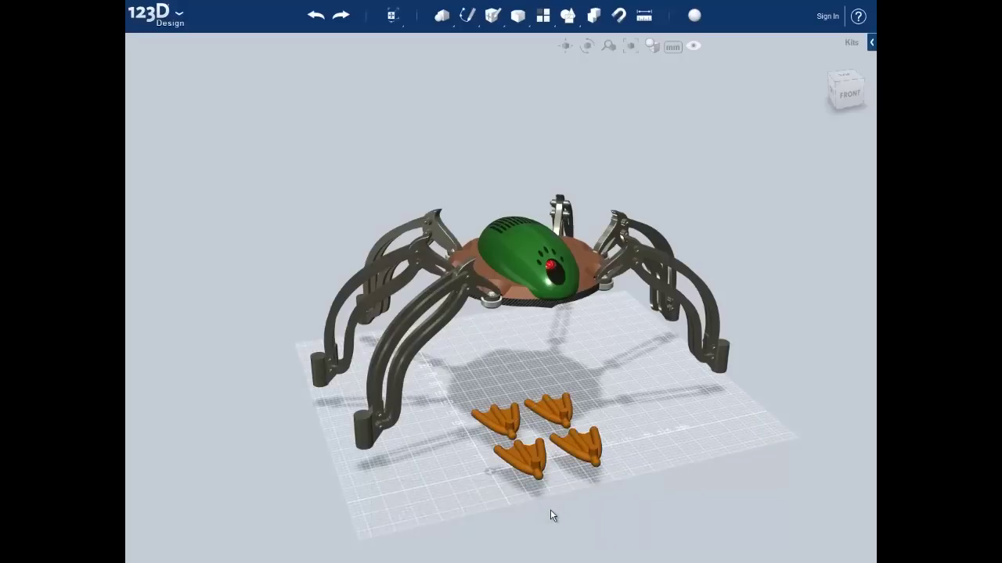
Duplicate the front pair of duck feet and move the new pair 88 mm further forward to make a third row
left_click(586, 442)
left_click(535, 463, "shift")
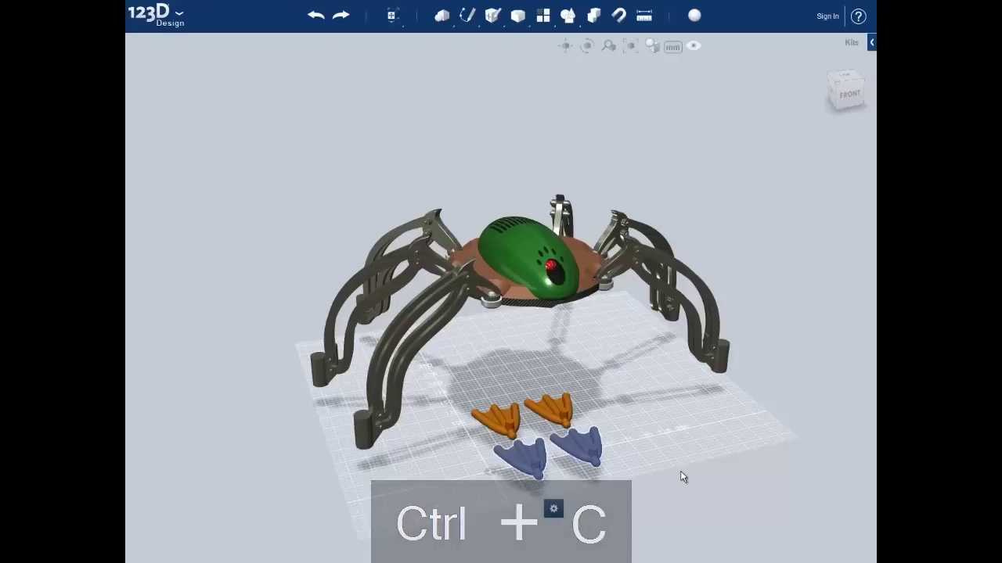
key("ctrl+v")
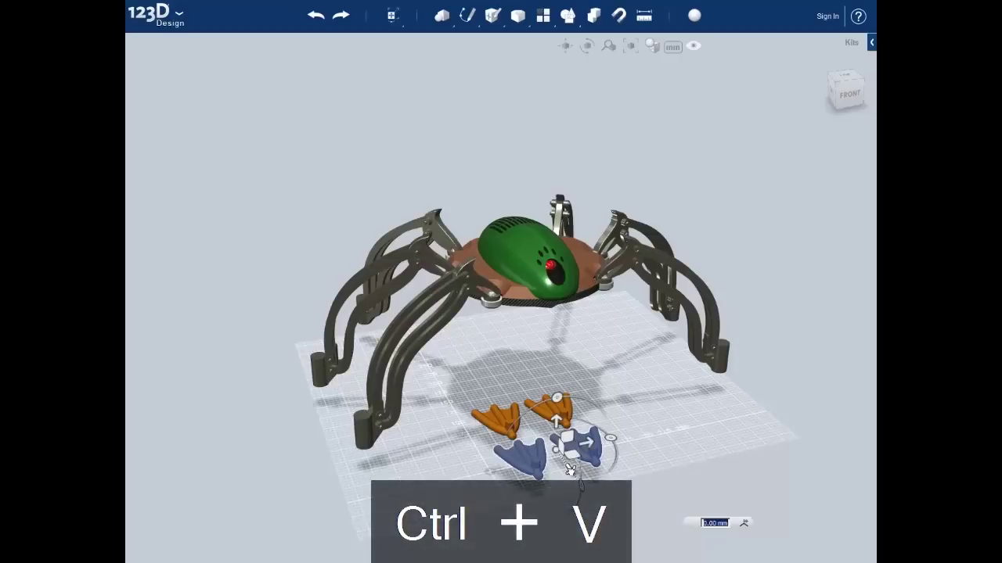
left_click_drag(570, 468, 601, 520)
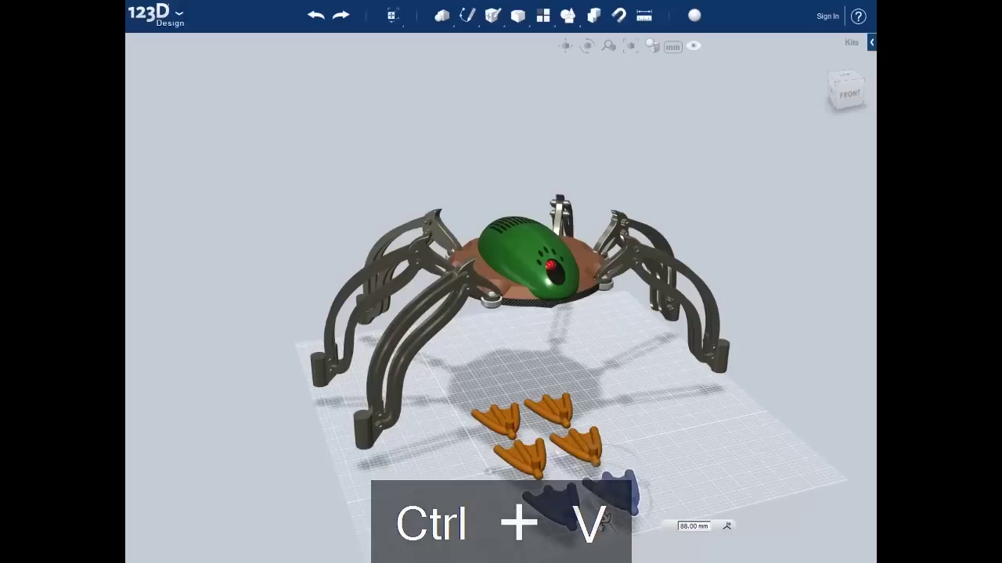
left_click(686, 468)
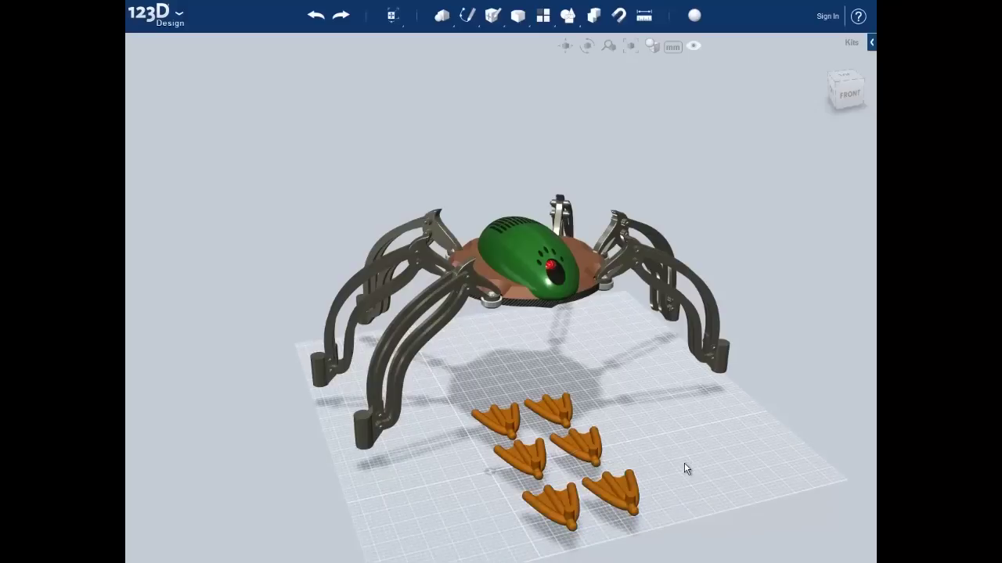
Select only the left column of three duck feet and move it beside the robot's left-hand legs
right_click_drag(678, 458, 676, 462)
left_click_drag(431, 394, 520, 540)
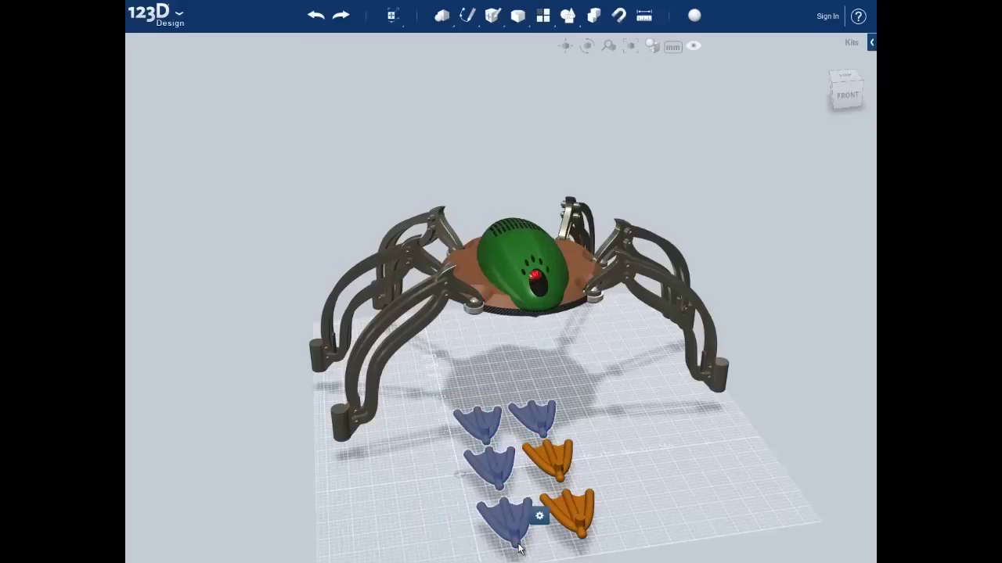
left_click(534, 417, "shift")
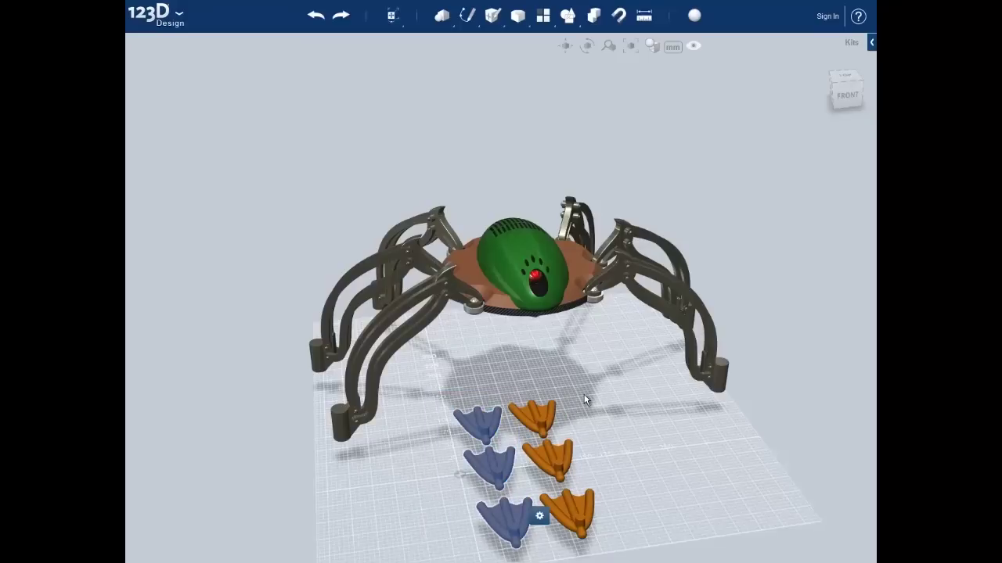
right_click_drag(581, 393, 579, 438)
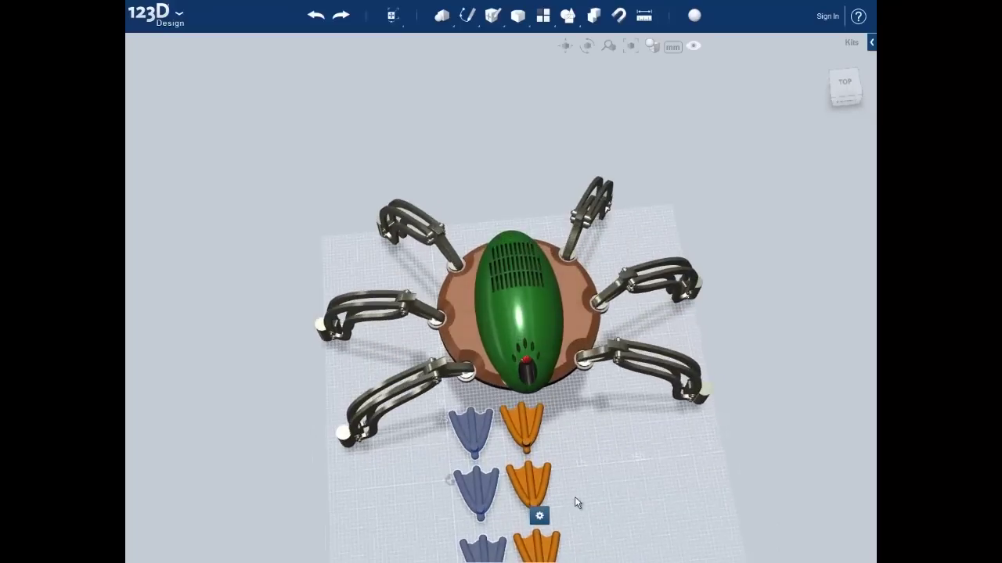
middle_click_drag(576, 502, 606, 445)
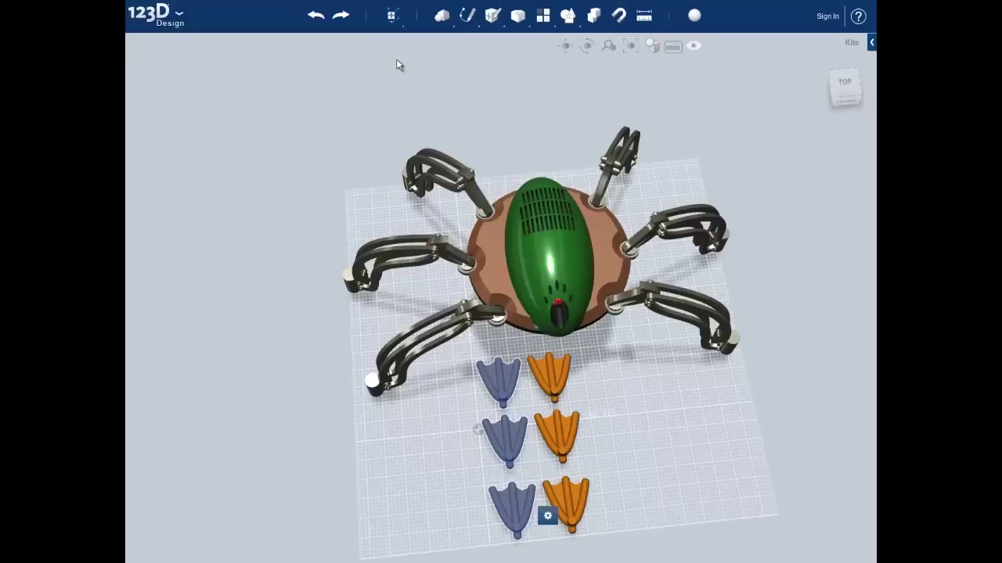
mouse_move(391, 20)
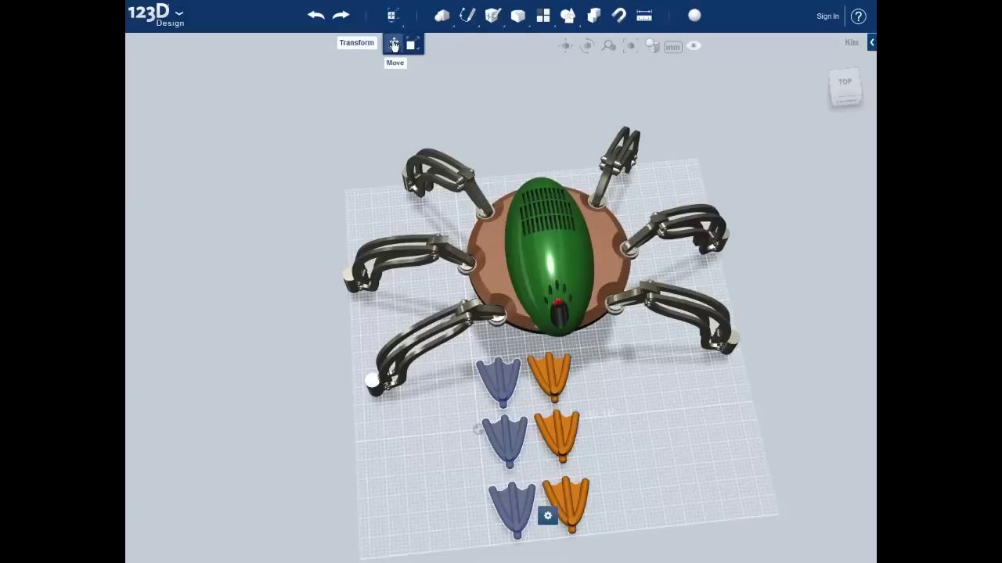
left_click(394, 45)
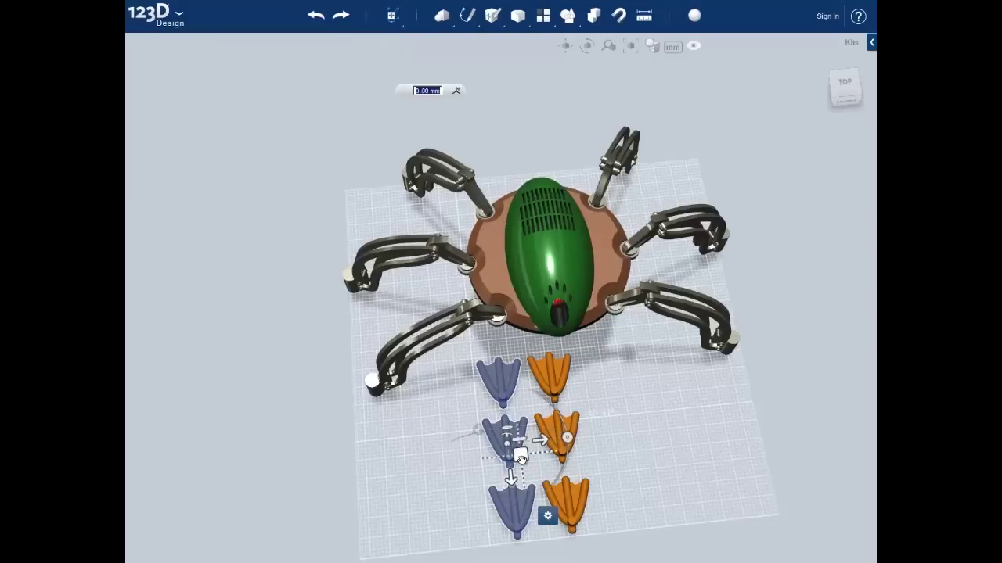
left_click_drag(520, 458, 326, 280)
left_click(373, 193)
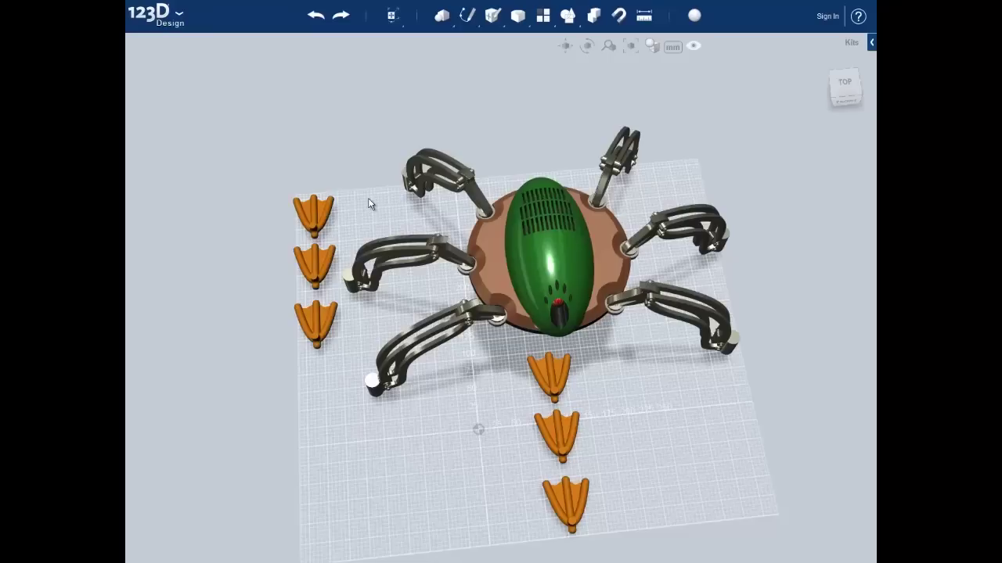
Move the remaining column of three duck feet beside the legs on the opposite side of the robot
mouse_move(393, 15)
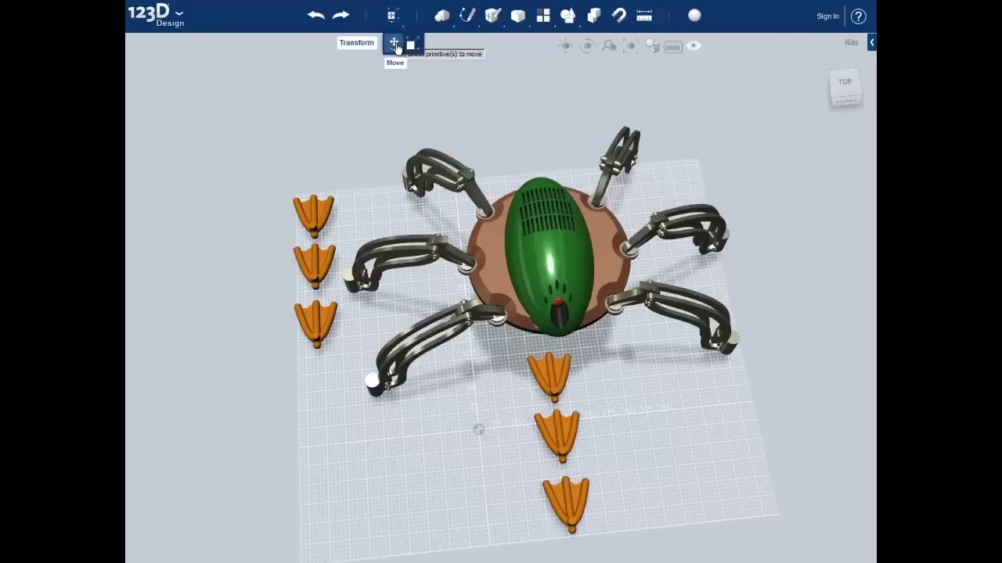
left_click(396, 45)
left_click_drag(564, 463, 542, 548)
left_click_drag(646, 405, 771, 239)
left_click(371, 328)
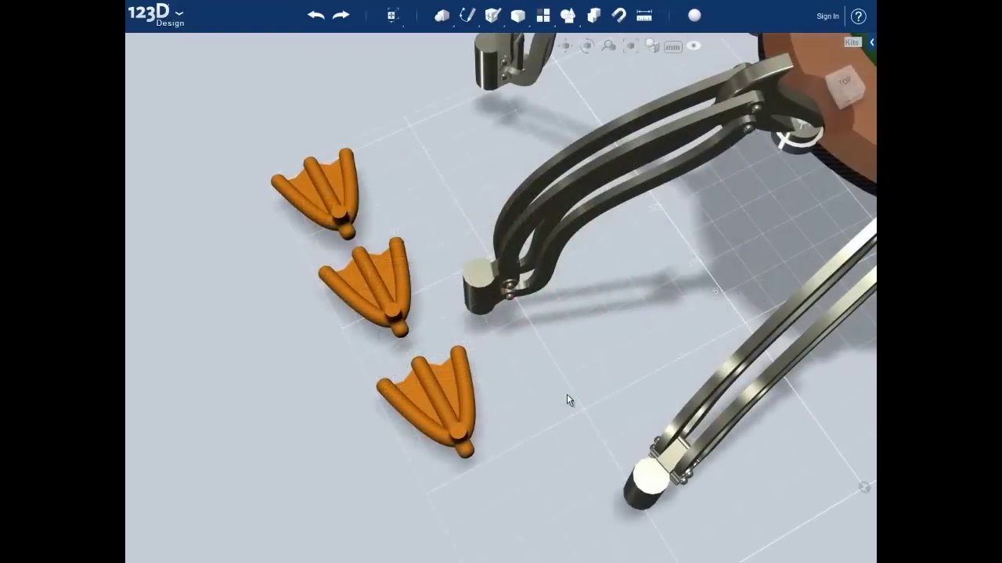
Move the front foot of the left column about 77.6 mm and 9.5 mm toward the front leg and rotate it about 109 degrees
middle_click_drag(568, 400, 529, 295)
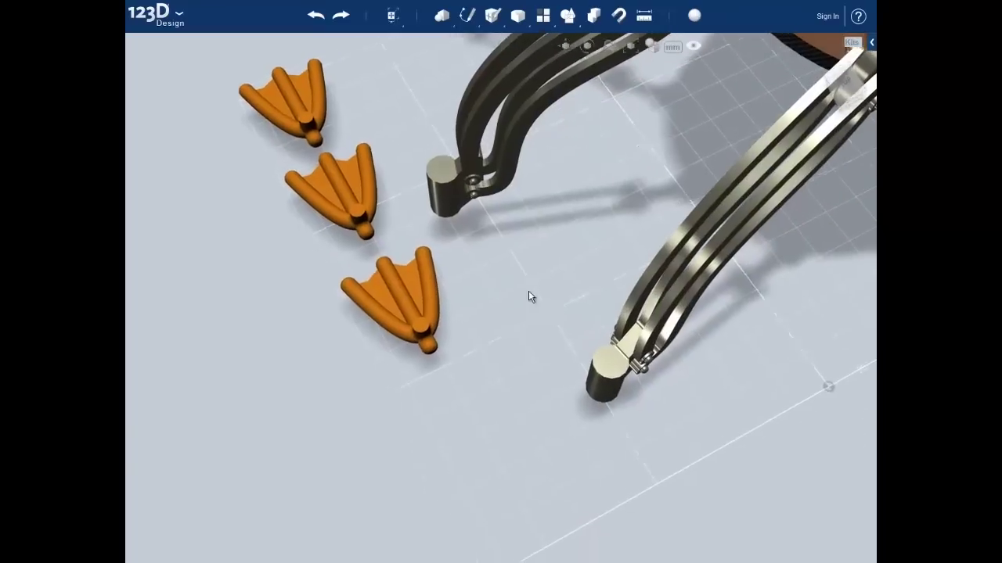
left_click(384, 306)
mouse_move(407, 357)
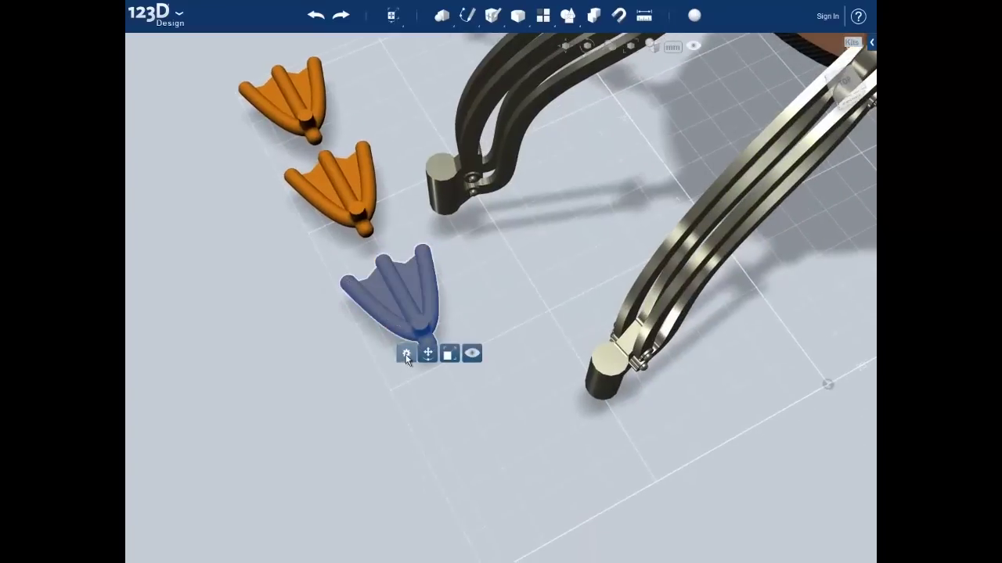
left_click(426, 356)
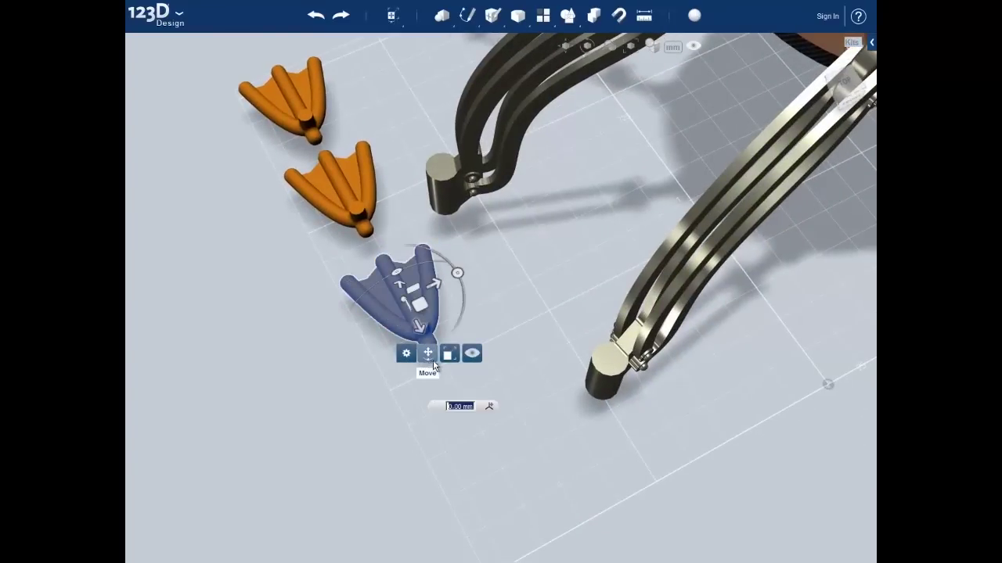
left_click_drag(420, 304, 493, 404)
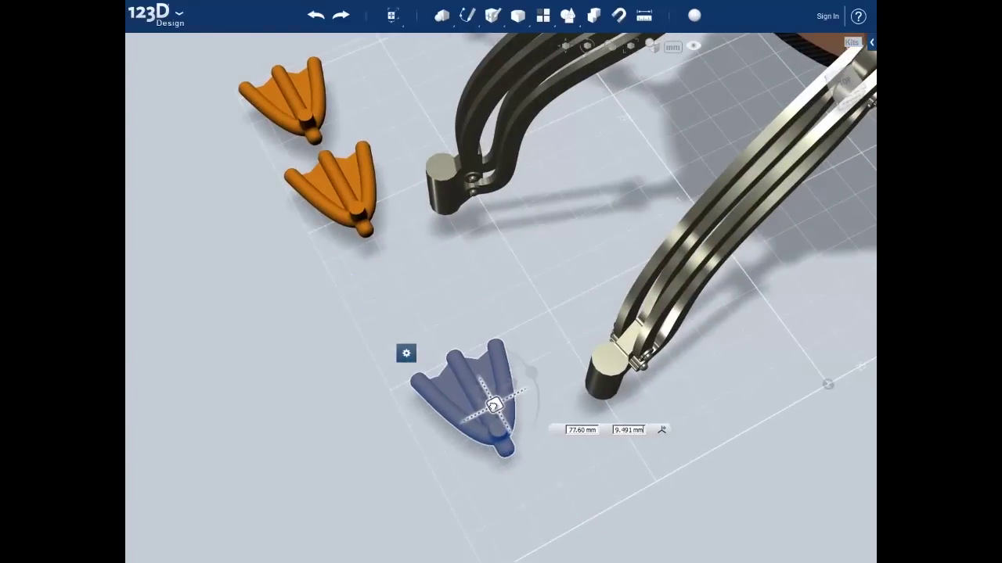
left_click_drag(531, 371, 421, 349)
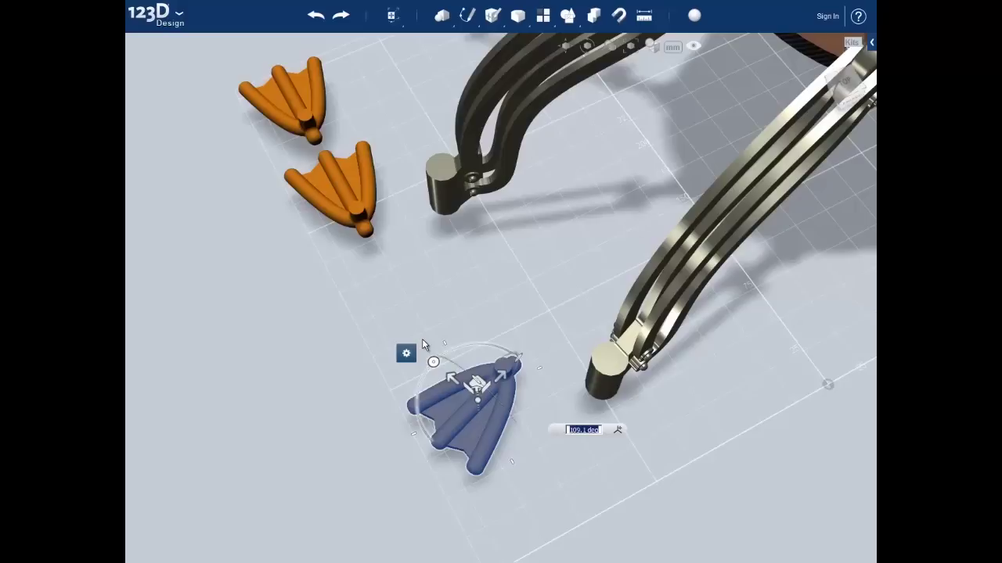
Rotate the middle foot of the left column about 75 degrees so its heel faces the middle leg
left_click(422, 344)
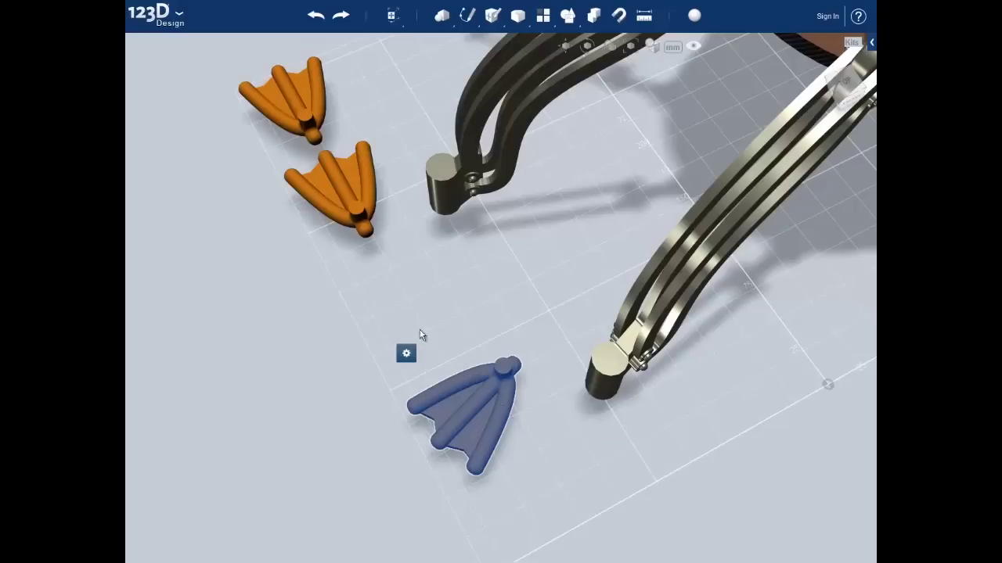
left_click(362, 204)
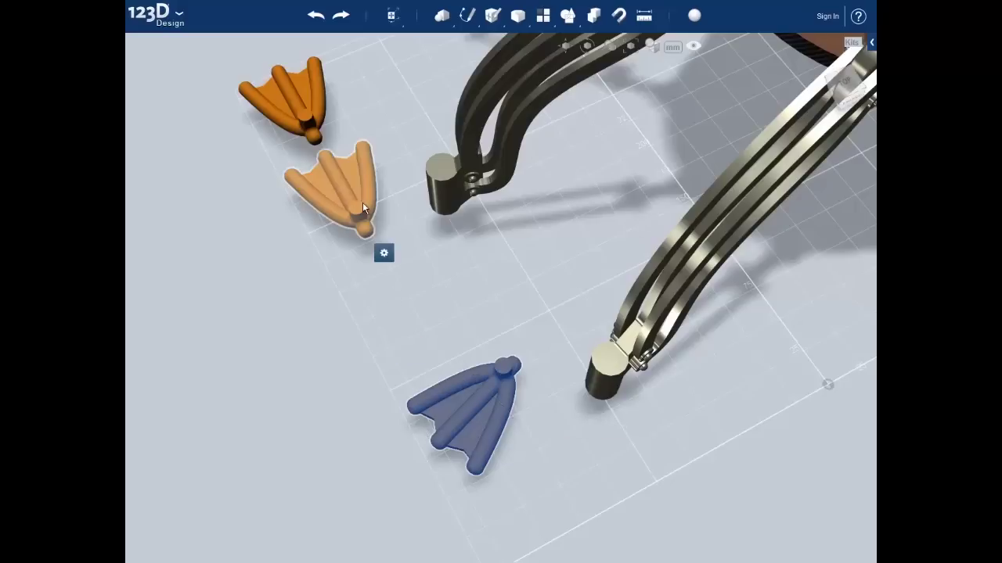
left_click(406, 255)
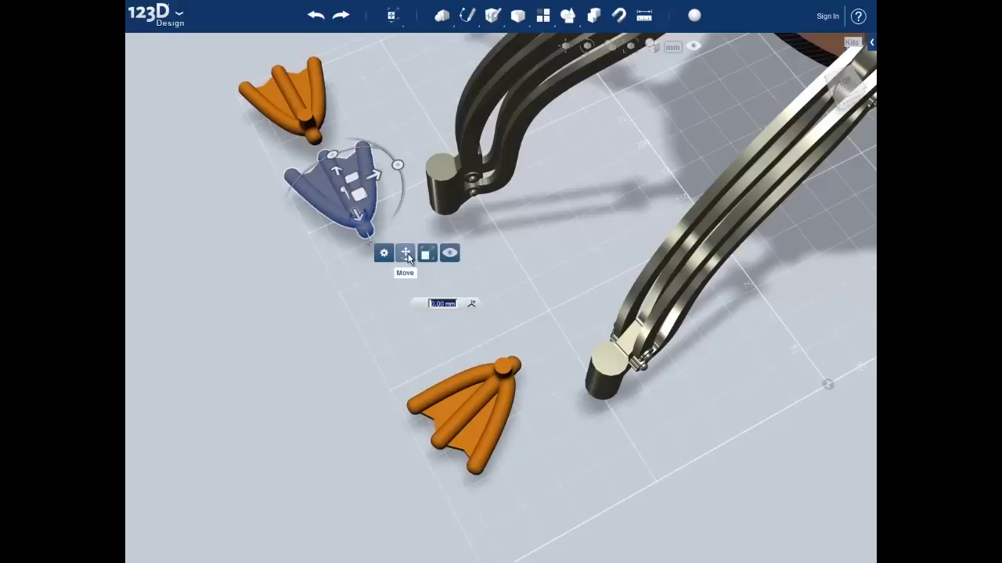
left_click_drag(397, 162, 318, 137)
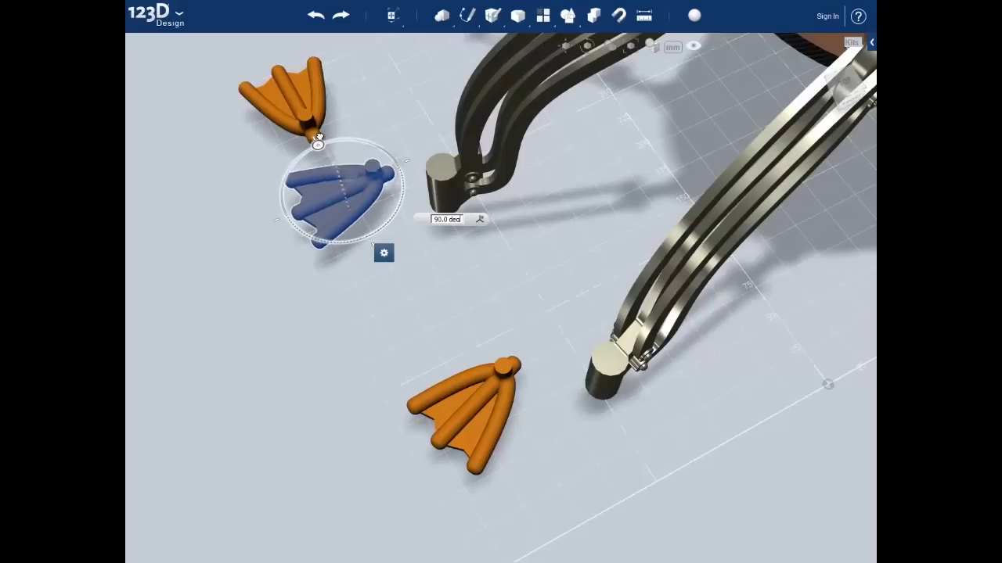
middle_click_drag(388, 339, 419, 486)
mouse_move(363, 279)
left_mouse_down()
mouse_move(362, 288)
mouse_move(373, 281)
mouse_move(364, 280)
left_mouse_up()
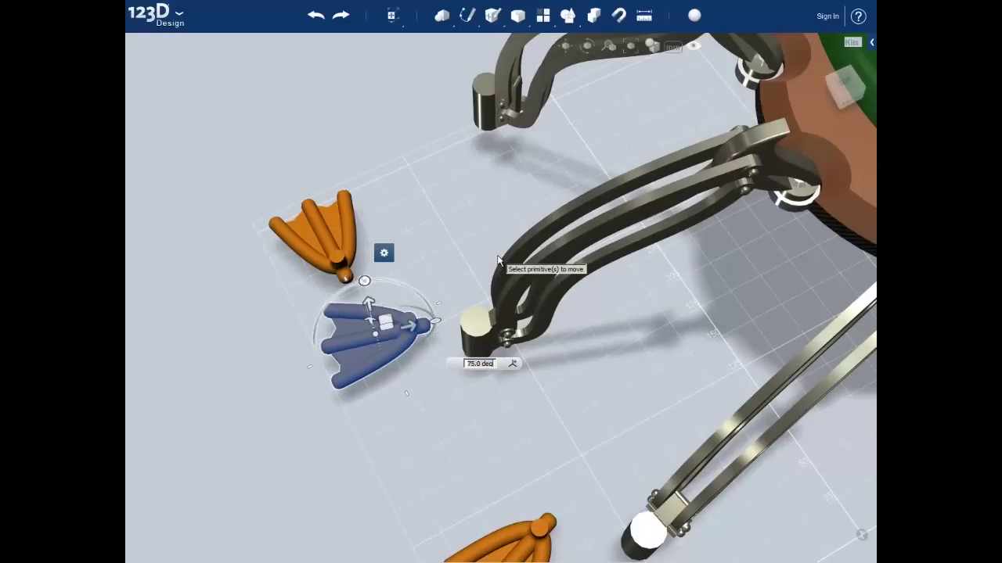
key("Escape")
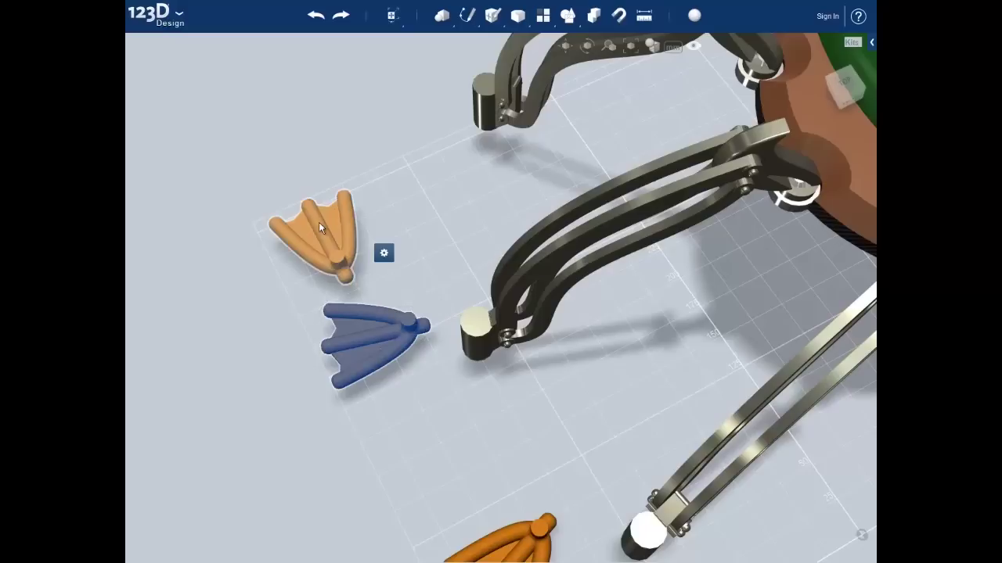
Rotate the rear foot of the left column about 40.5 degrees and move it about 14.9 mm and 130.2 mm to the rear leg
left_click(346, 265)
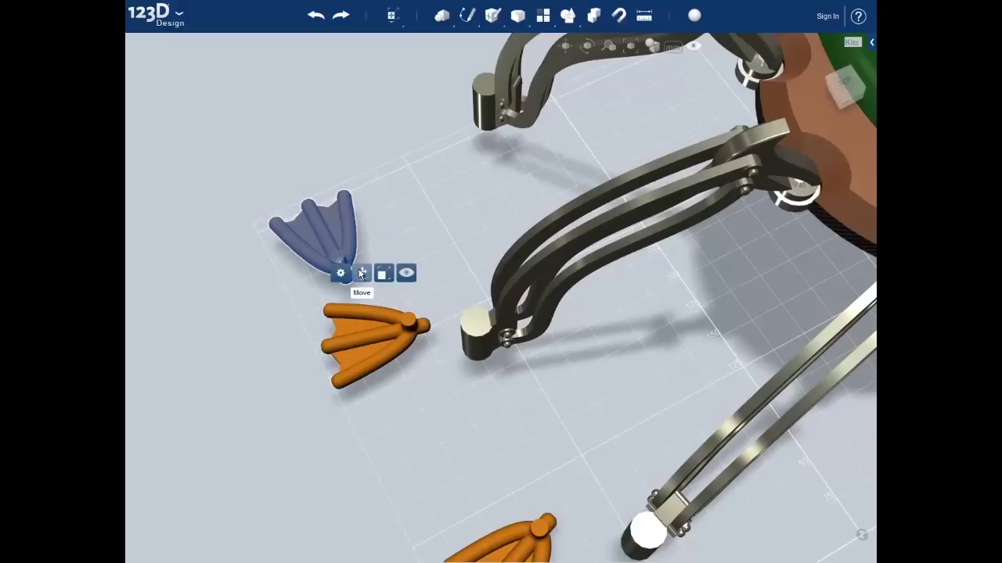
left_click(360, 272)
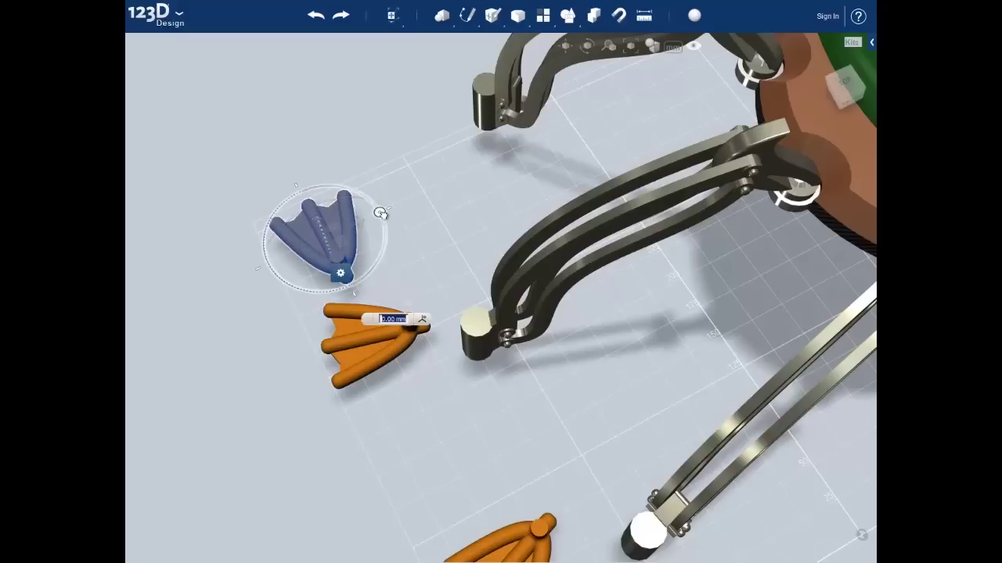
left_click_drag(381, 214, 362, 181)
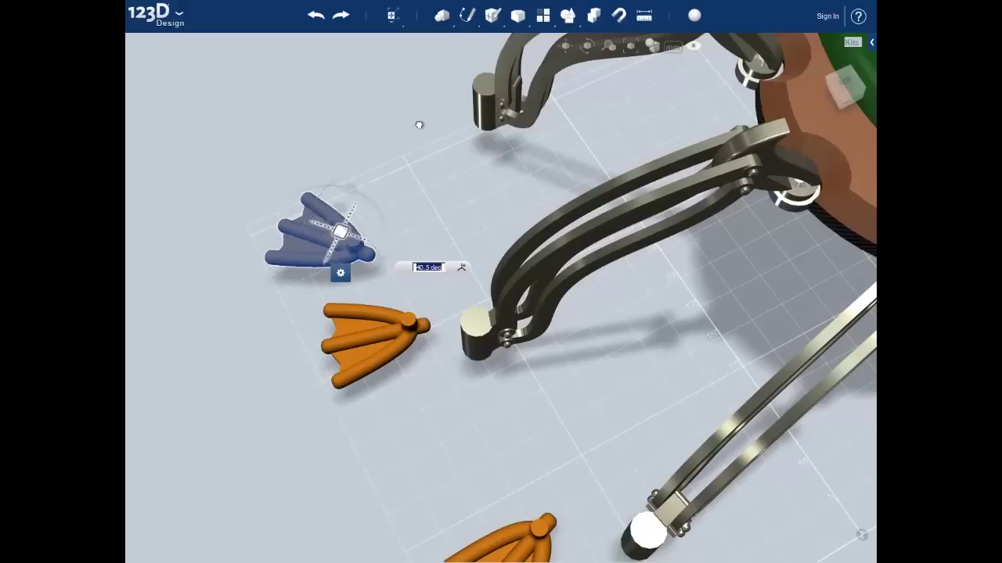
left_click_drag(419, 124, 441, 93)
middle_click_drag(474, 208, 408, 348)
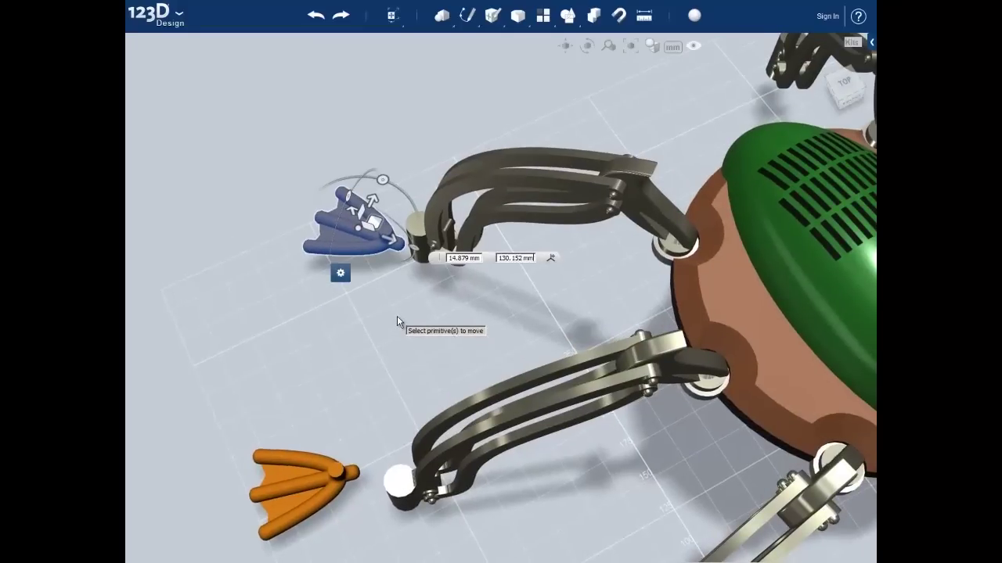
Move the rear foot of the opposite column to the rear leg and rotate it 15 degrees to point outward
middle_click_drag(483, 297, 126, 498)
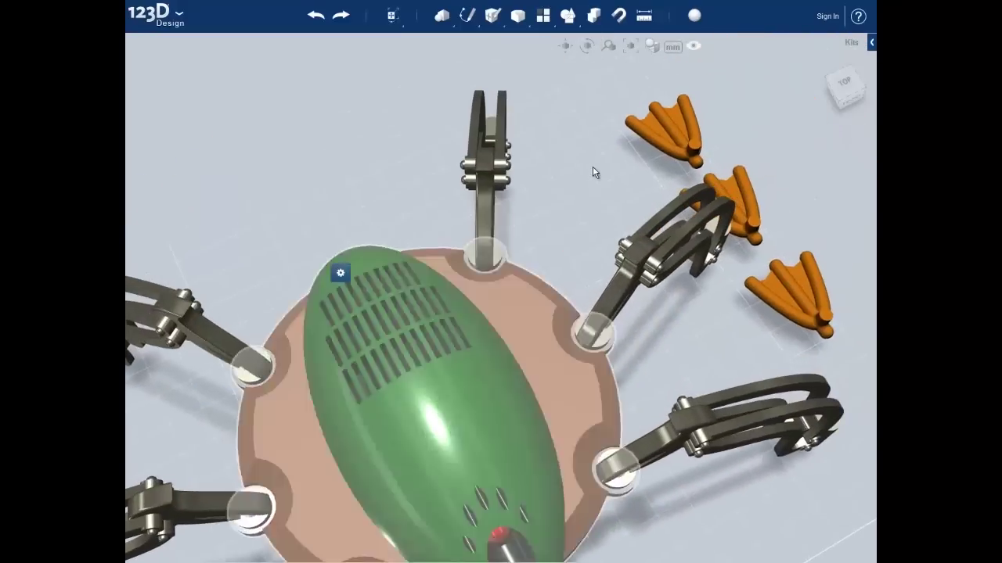
middle_click_drag(593, 166, 588, 265)
left_click(656, 210)
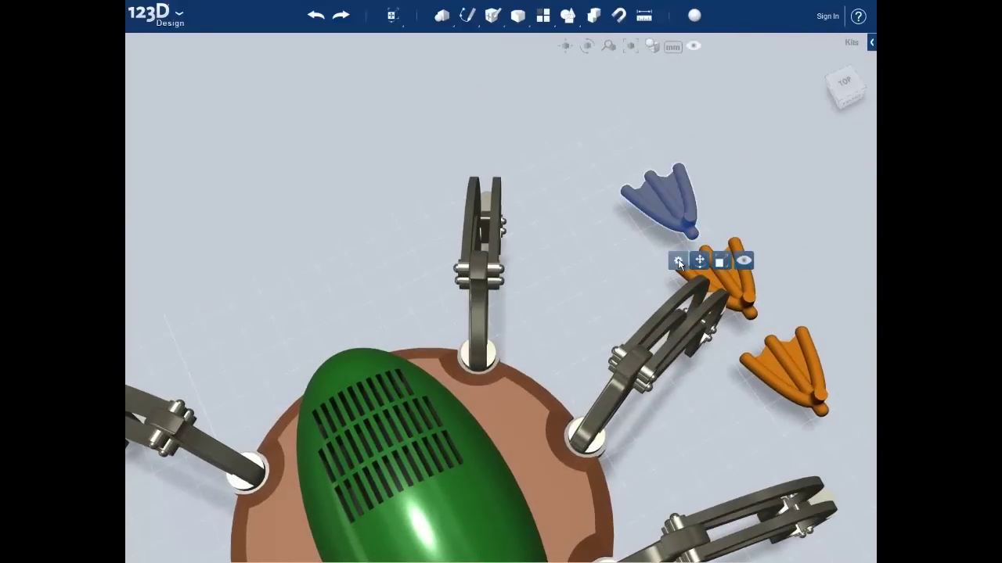
left_click(700, 260)
left_click_drag(721, 179, 560, 165)
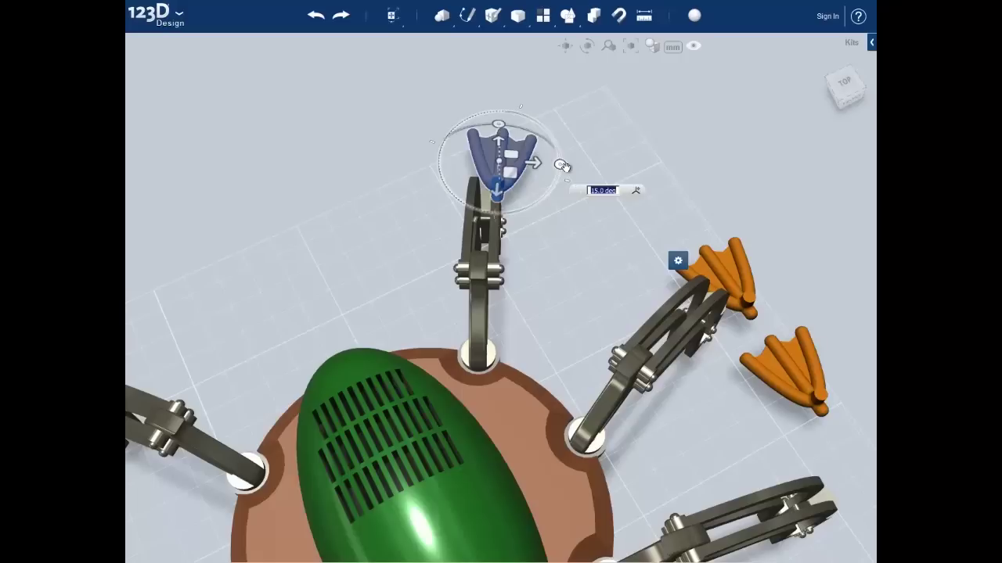
key("Return")
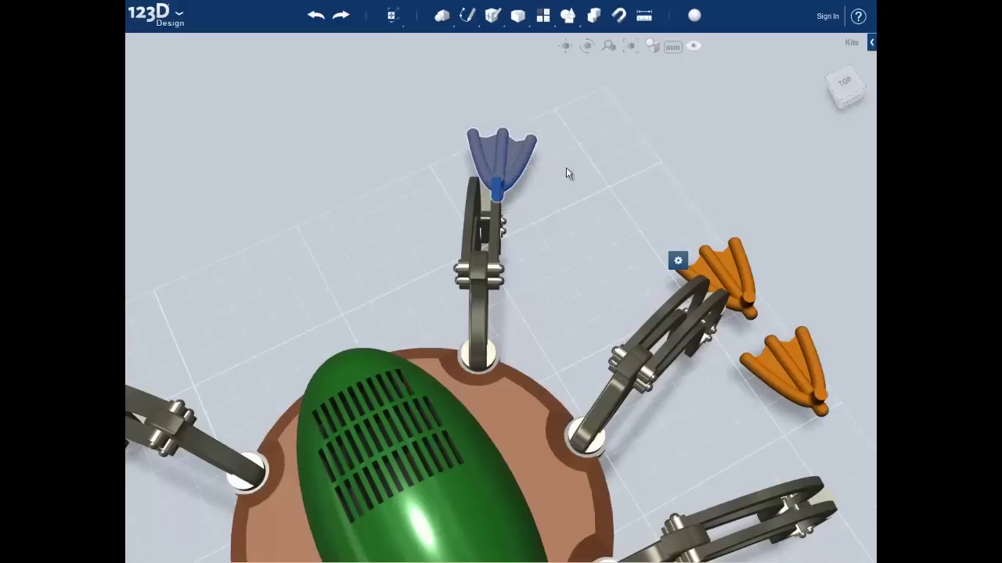
Rotate the middle foot of the opposite column about -72.3 degrees so it points outward from the middle leg
left_click(736, 264)
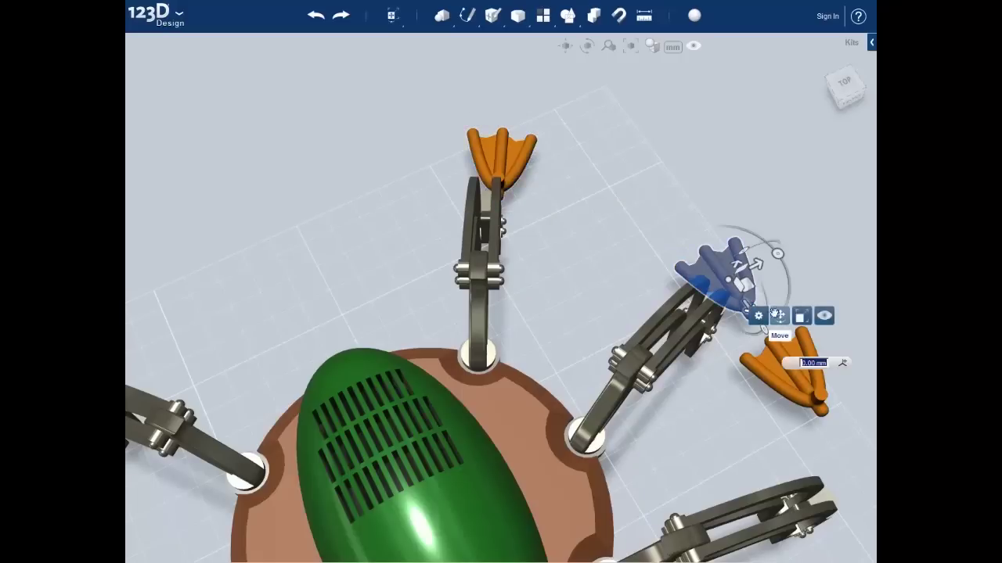
left_click_drag(778, 254, 792, 337)
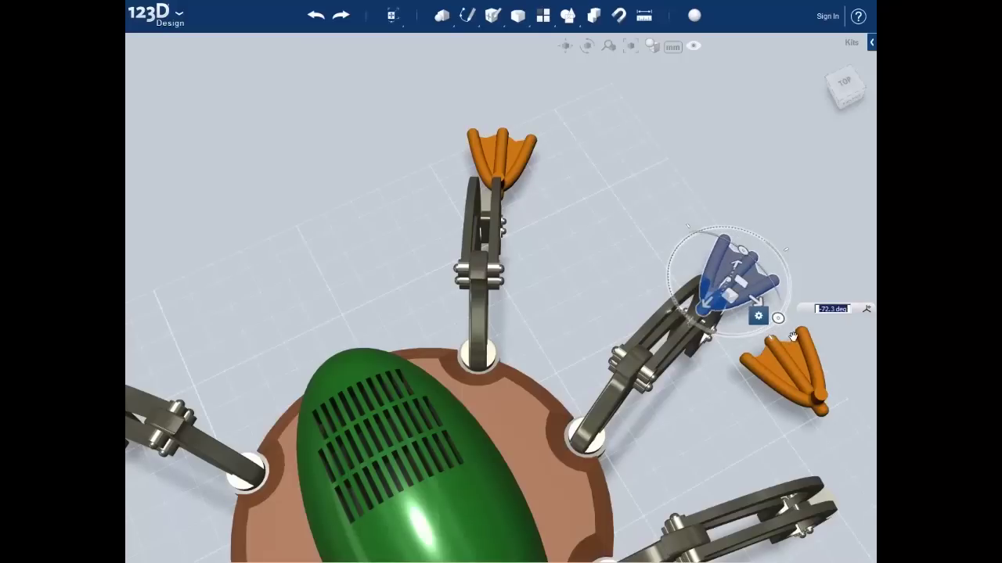
left_click(791, 336)
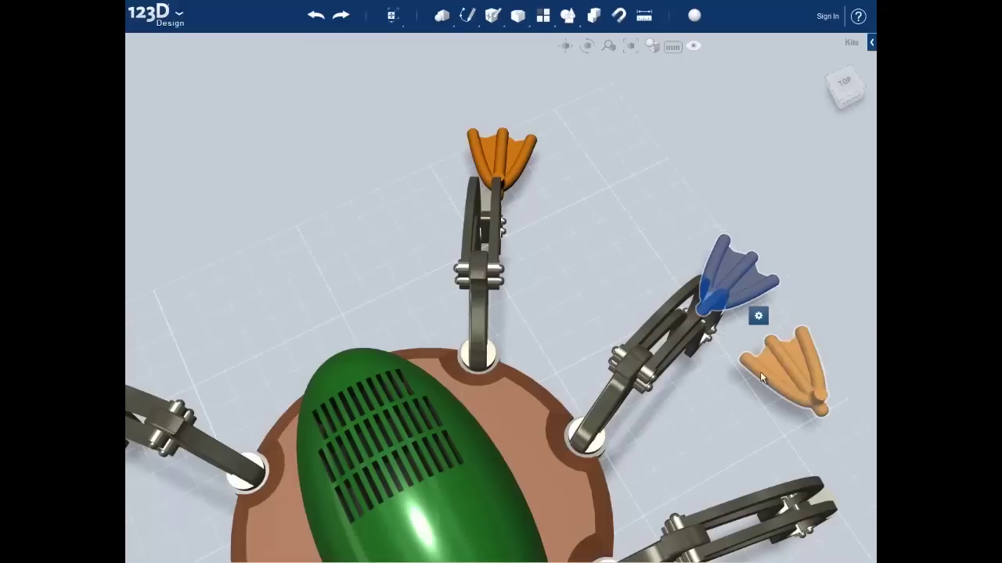
Move the last foot of the opposite column to the end of the front leg and rotate it 255 degrees
middle_click_drag(698, 362, 501, 292)
left_click(617, 325)
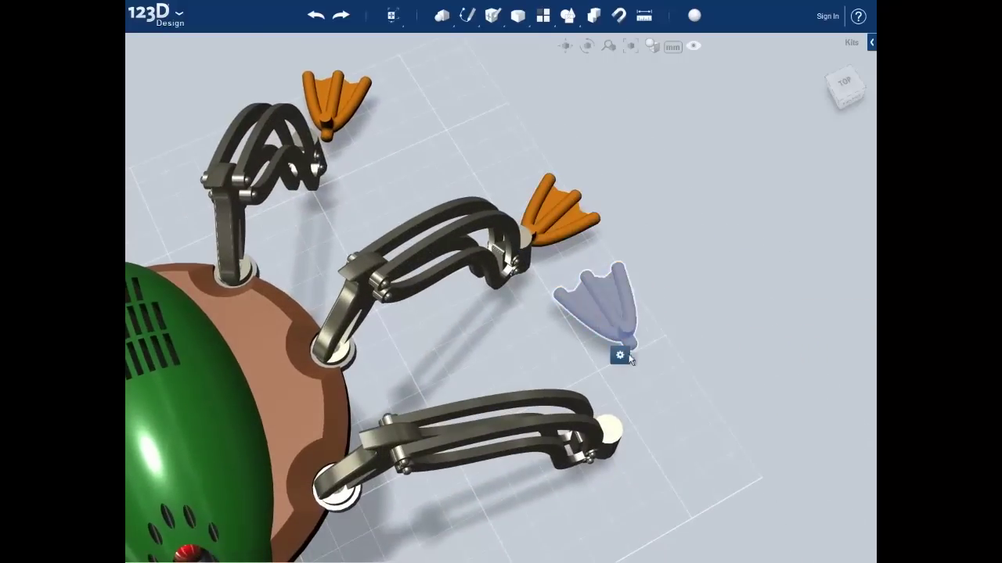
left_click(641, 357)
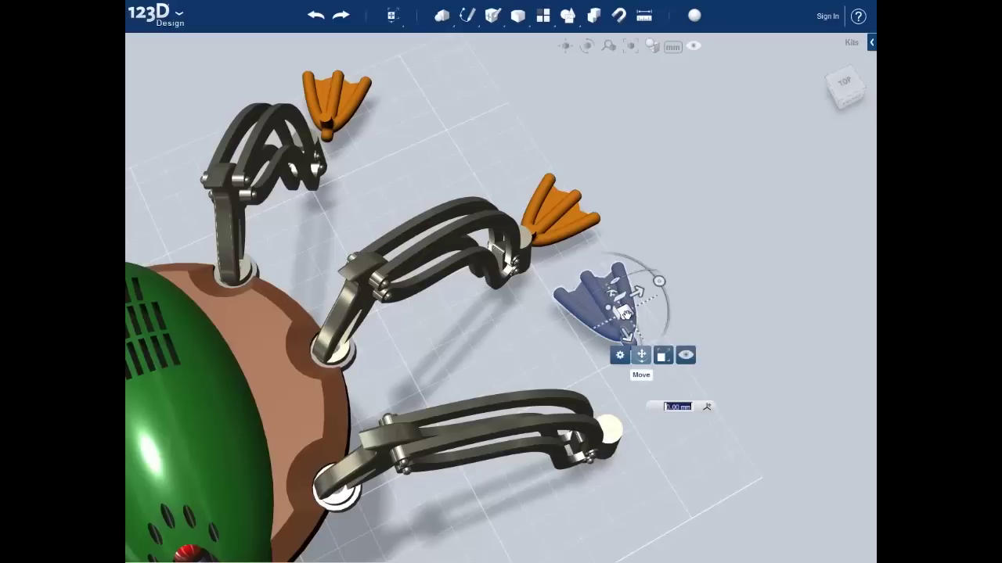
left_click_drag(626, 313, 679, 487)
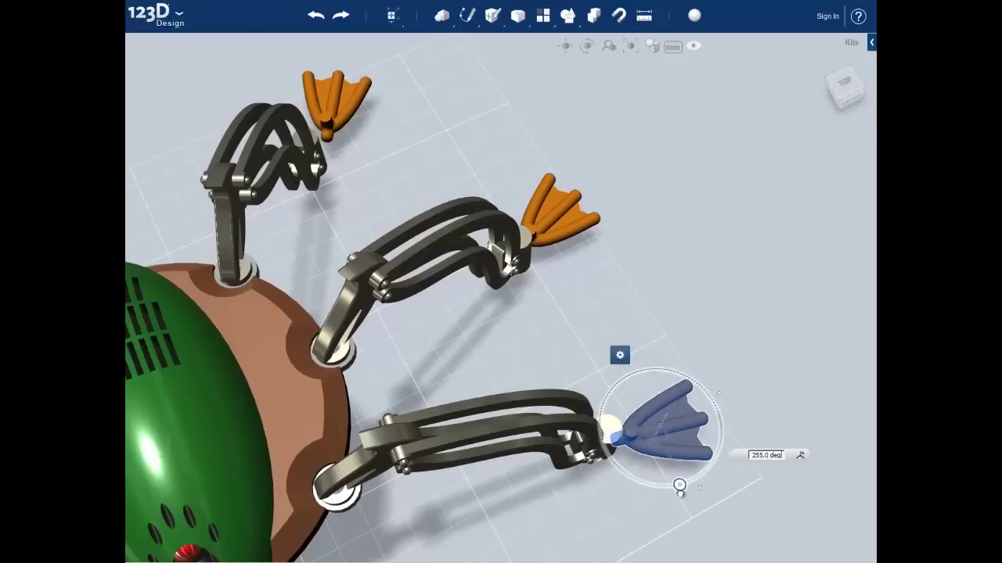
left_click(539, 354)
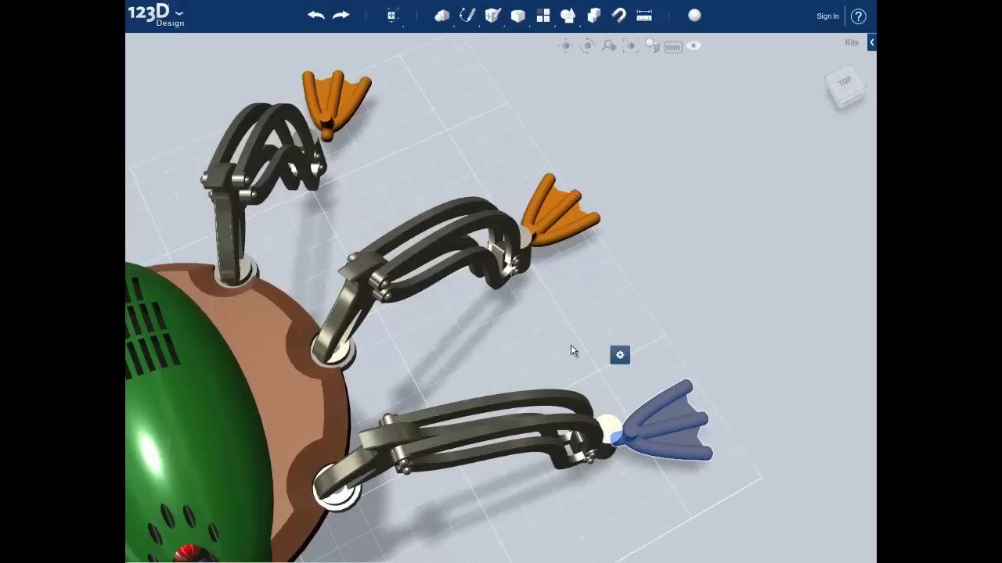
left_click(571, 344)
Snap the top face of the left column's front foot peg to the hole under the front leg
left_click(821, 69)
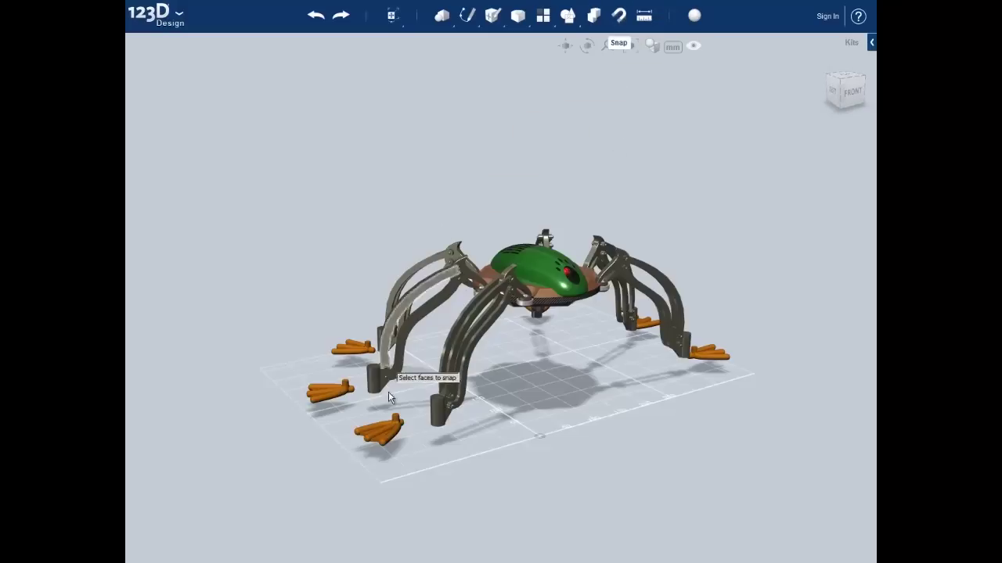
scroll(399, 440, "up", 8)
scroll(394, 398, "up", 3)
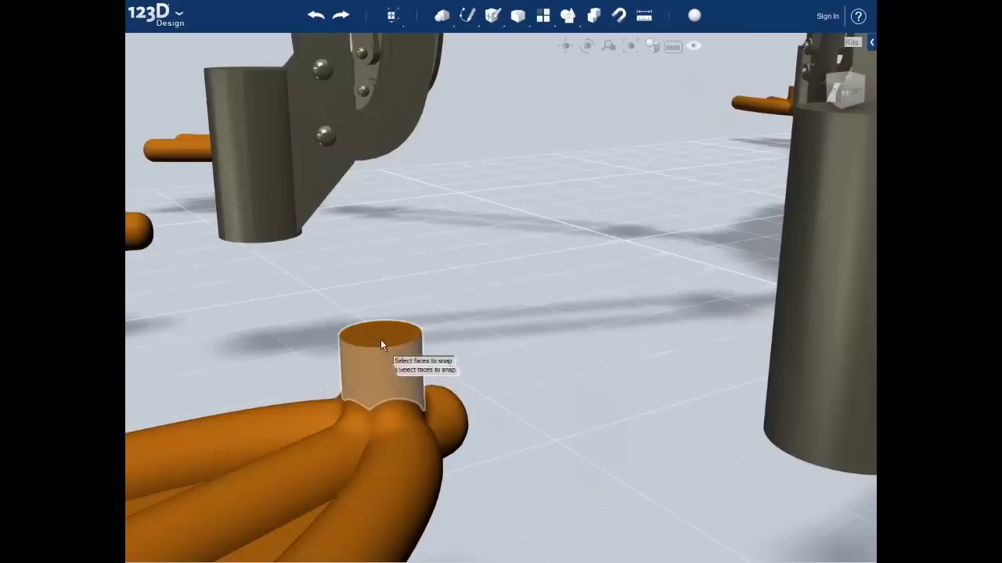
left_click(380, 337)
right_click_drag(582, 405, 496, 190)
scroll(501, 432, "up", 5)
middle_click_drag(460, 241, 442, 324)
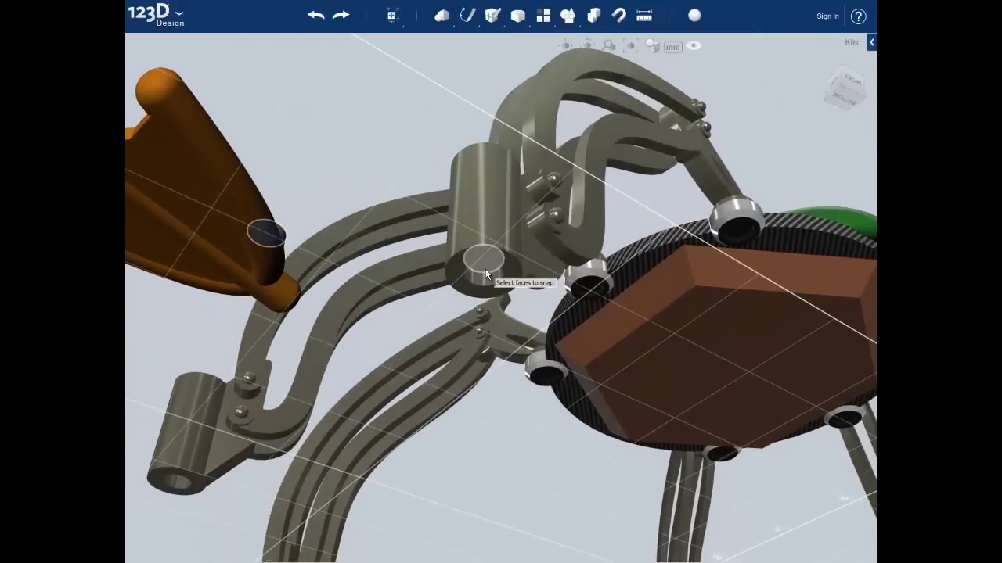
left_click(485, 268)
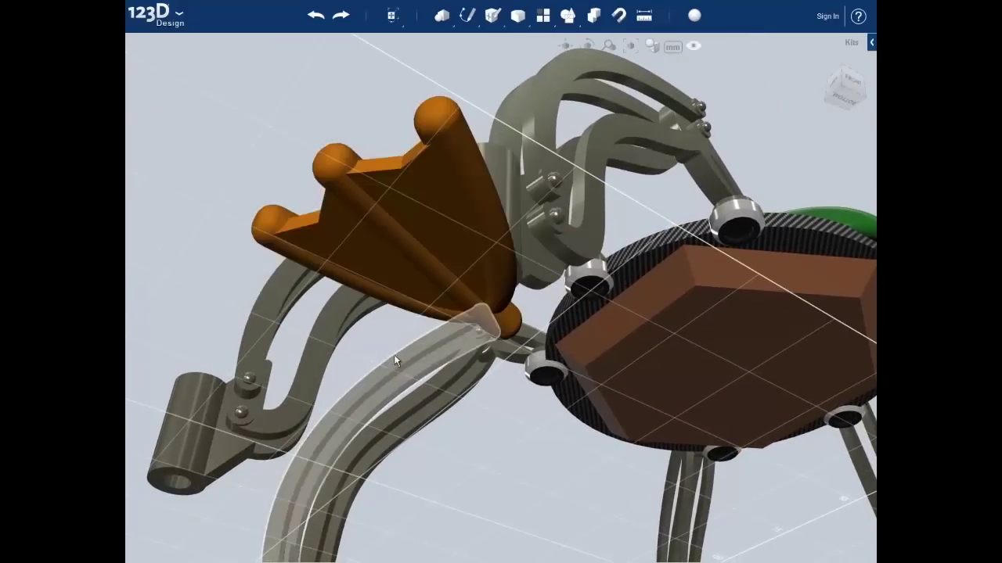
Snap the left column's middle foot peg to the hole under the middle leg
middle_click_drag(385, 345, 447, 291)
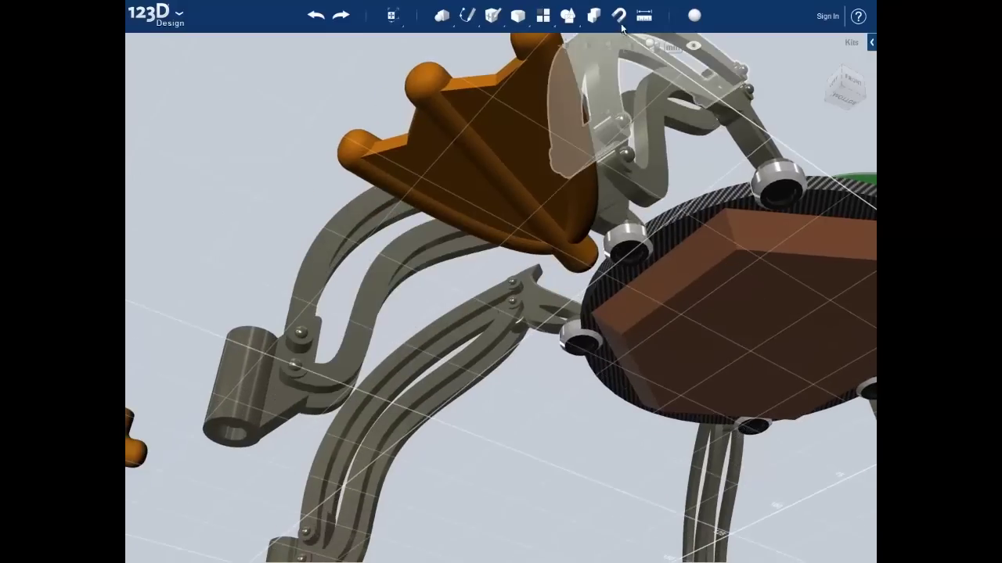
right_click_drag(273, 255, 391, 310)
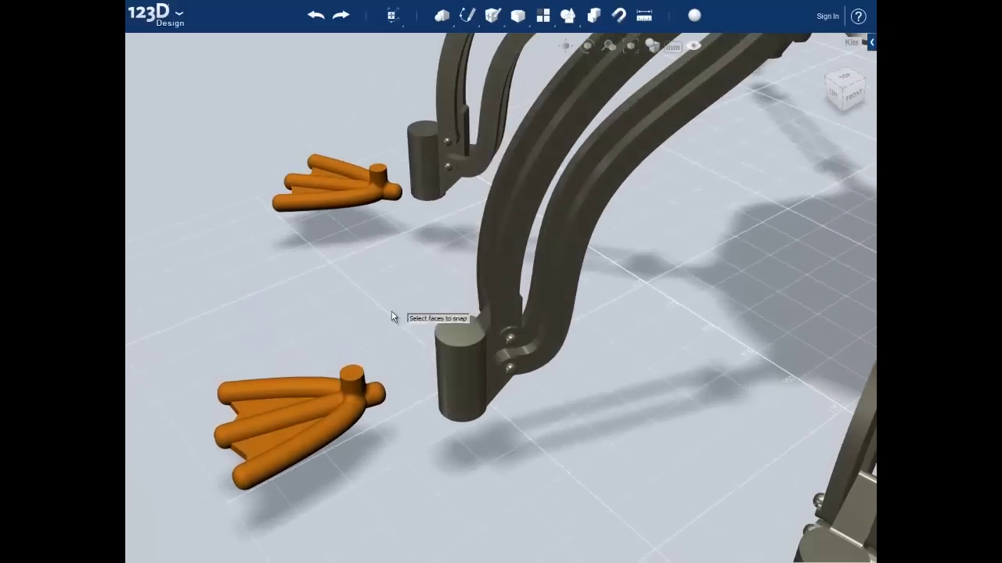
left_click(360, 375)
right_click_drag(402, 416, 506, 340)
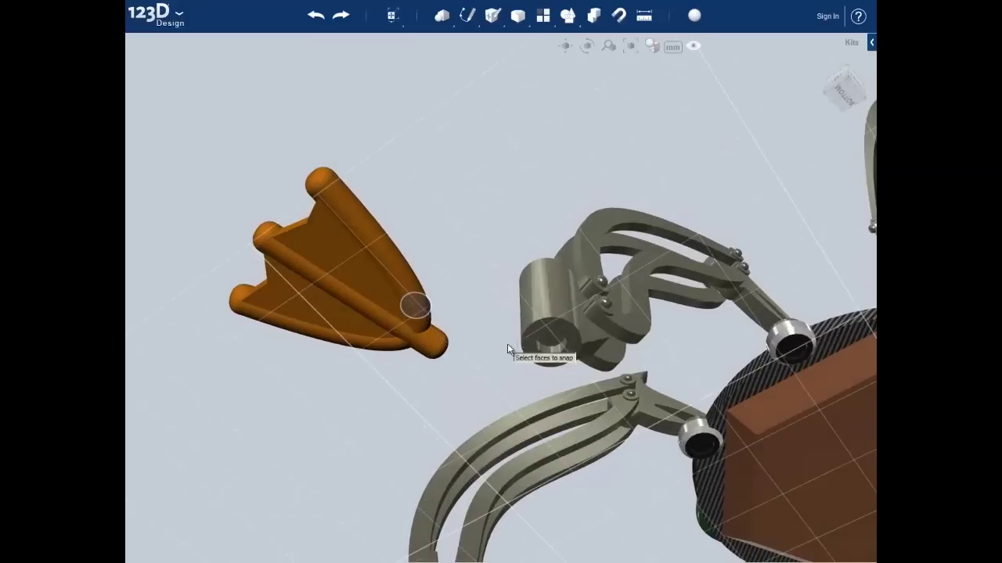
left_click(553, 344)
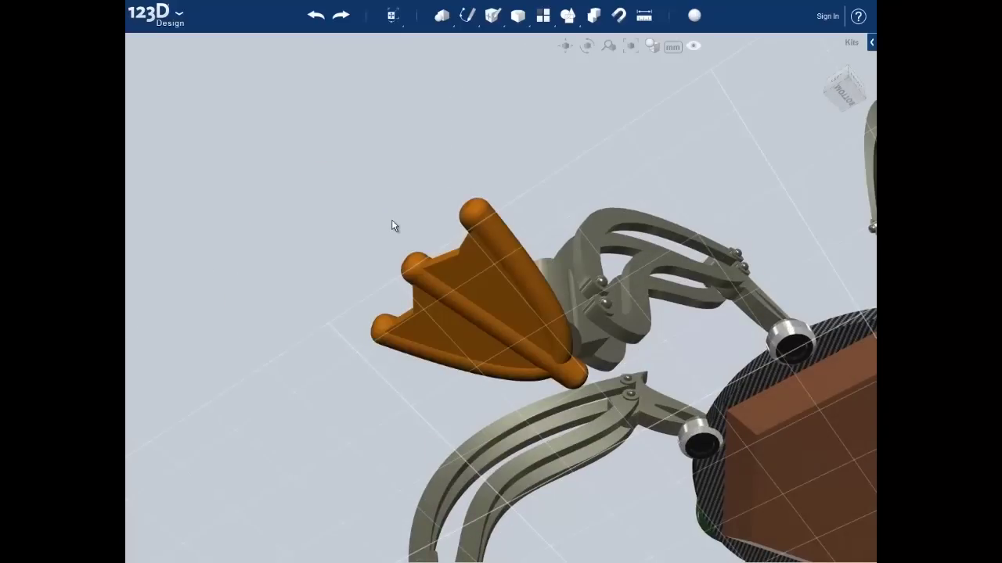
Snap the left column's rear foot peg to the hole under the rear leg
right_click_drag(268, 368, 514, 260)
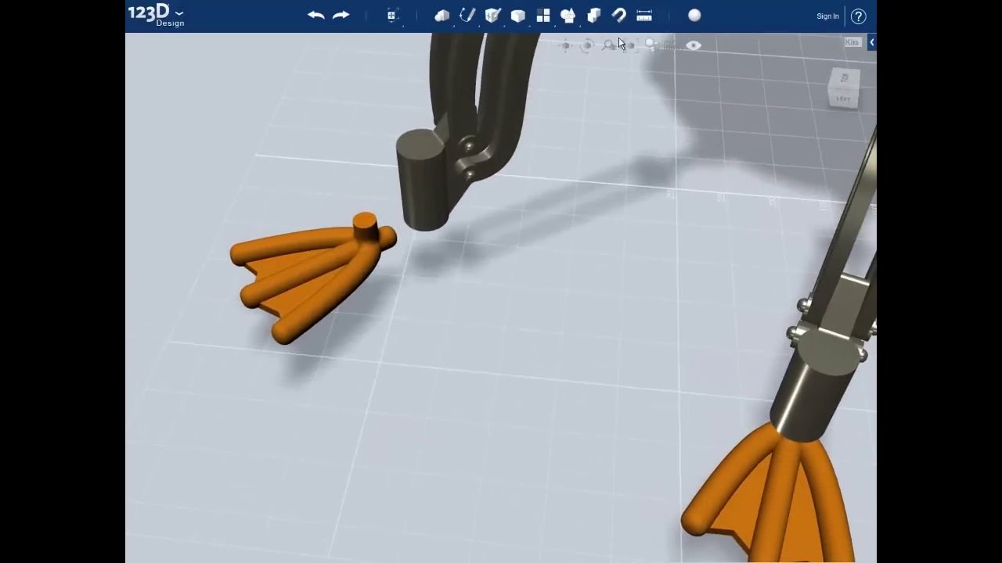
left_click(619, 15)
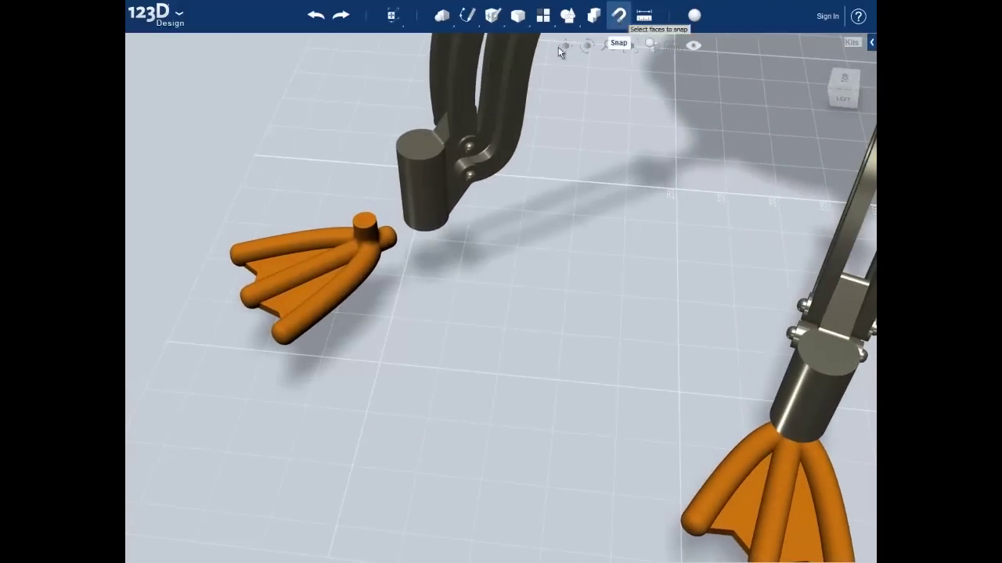
left_click(363, 220)
right_click_drag(449, 279, 410, 301)
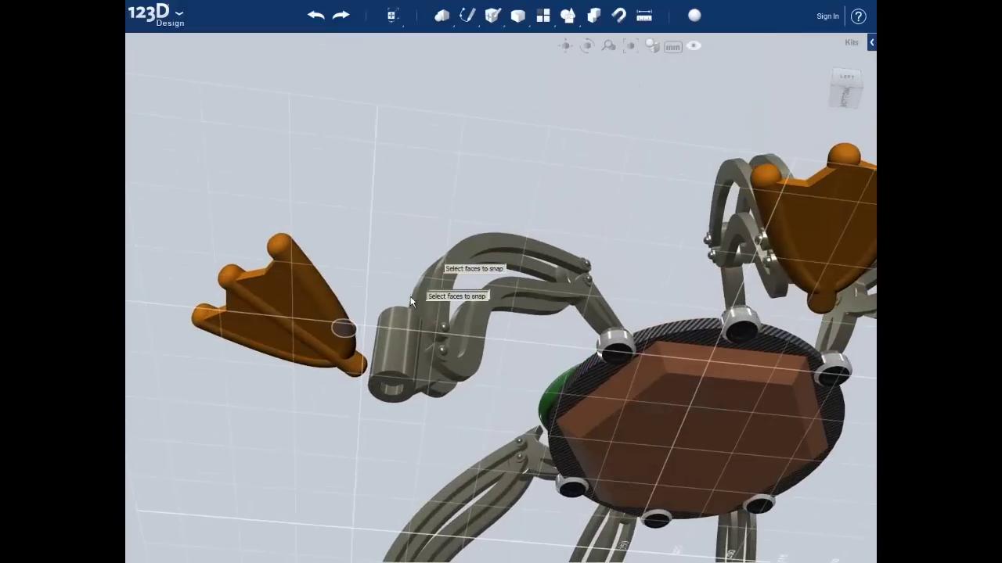
left_click(391, 380)
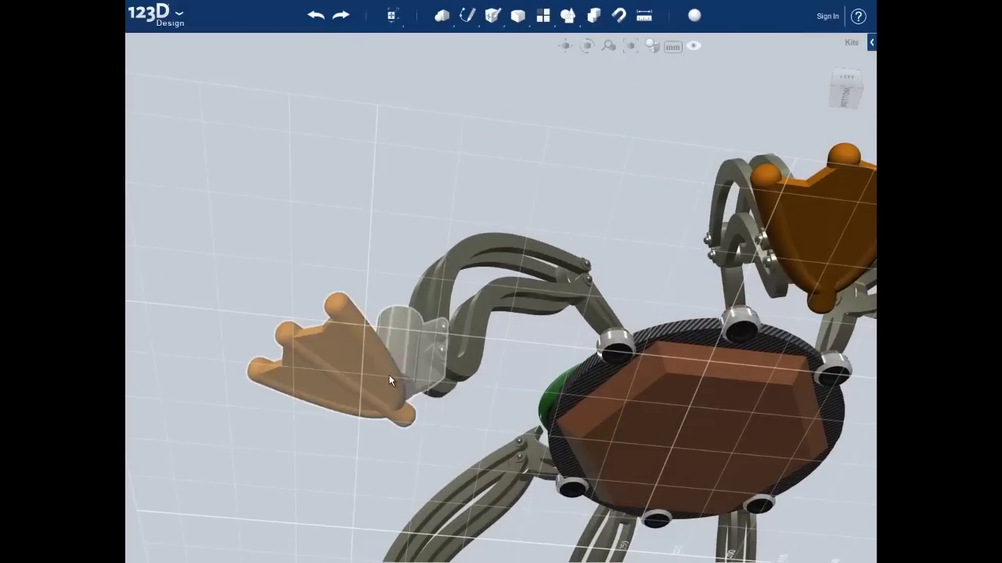
Snap the rear foot on the opposite side of the robot to the hole under its leg
right_click_drag(385, 285, 663, 123)
scroll(522, 445, "down", 5)
right_click_drag(521, 444, 467, 353)
middle_click_drag(467, 353, 469, 414)
left_click(444, 225)
right_click_drag(443, 223, 642, 270)
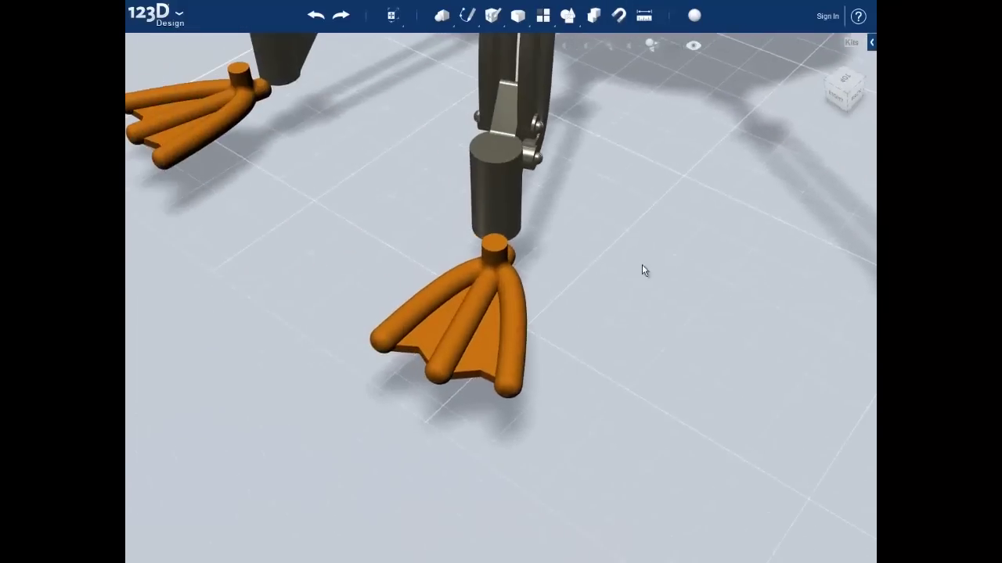
Snap the middle foot on the opposite side of the robot to the hole under its leg
left_click(618, 15)
left_click(489, 246)
right_click_drag(501, 258, 457, 326)
middle_click_drag(457, 327, 594, 477)
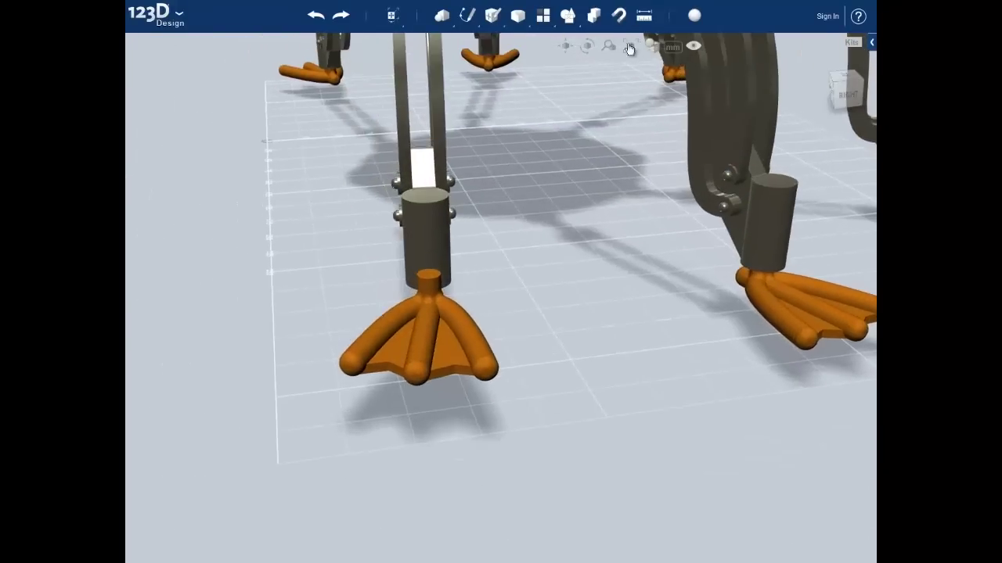
Snap the remaining front foot's peg to the hole under the front leg on the opposite side
left_click(615, 20)
left_click(428, 276)
right_click_drag(481, 332, 474, 203)
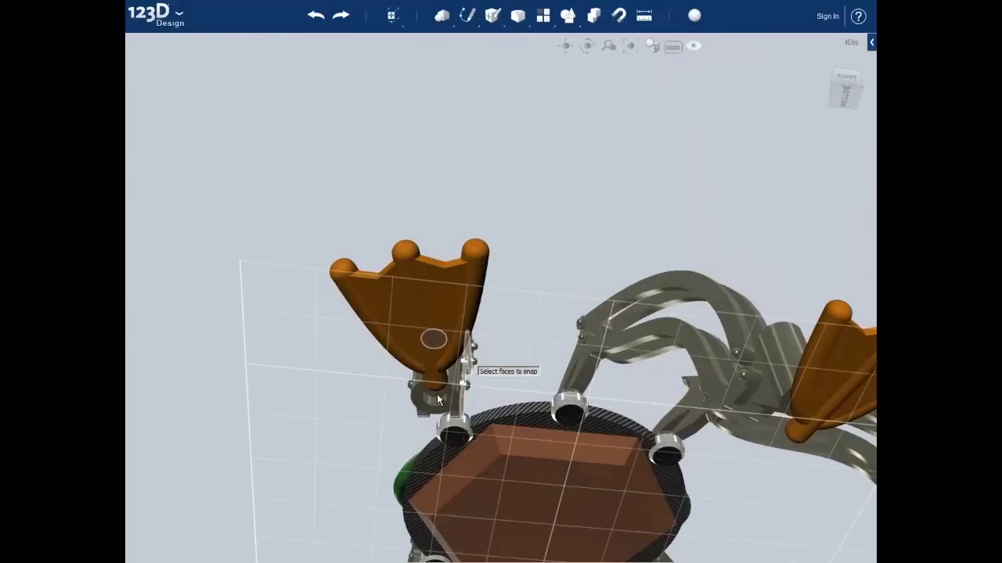
left_click(445, 397)
Examine the whole robot from several sides to check how the six duck feet sit on the legs
middle_click_drag(523, 241, 519, 324)
right_click_drag(519, 324, 521, 411)
right_click_drag(547, 313, 525, 311)
middle_click_drag(526, 311, 527, 338)
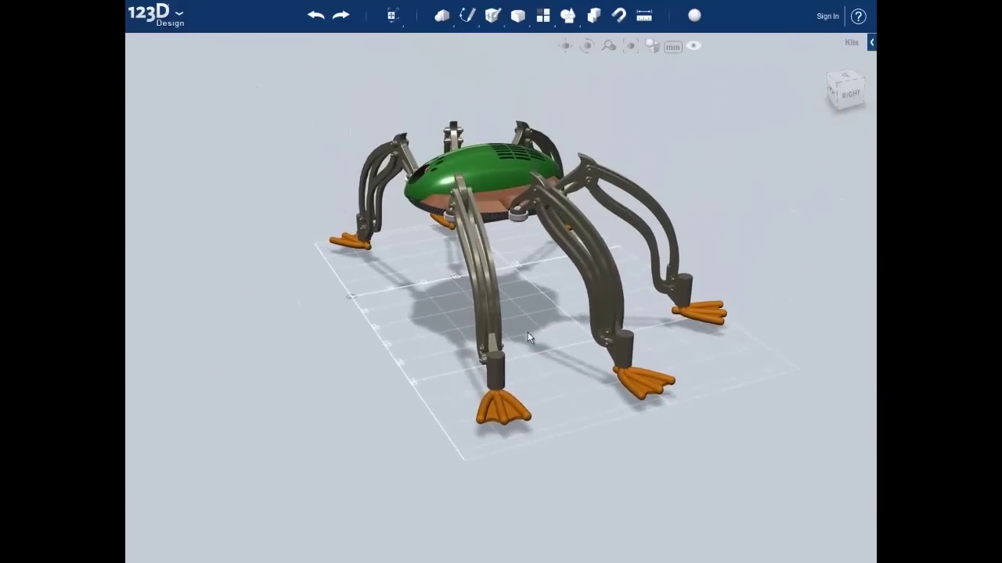
right_click_drag(391, 395, 459, 399)
middle_click_drag(325, 413, 467, 382)
right_click_drag(467, 383, 536, 407)
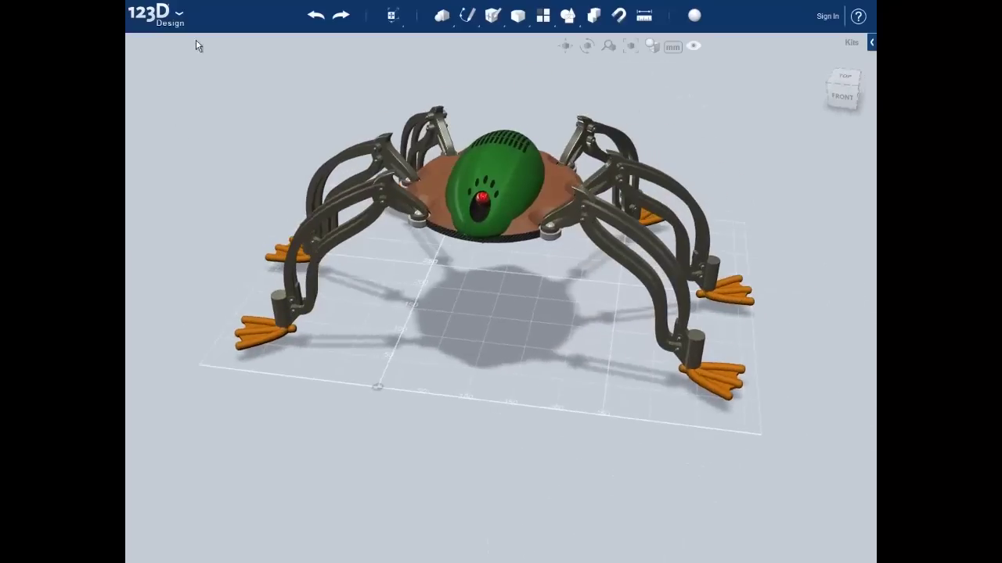
Save the finished robot model to the computer
left_click(179, 18)
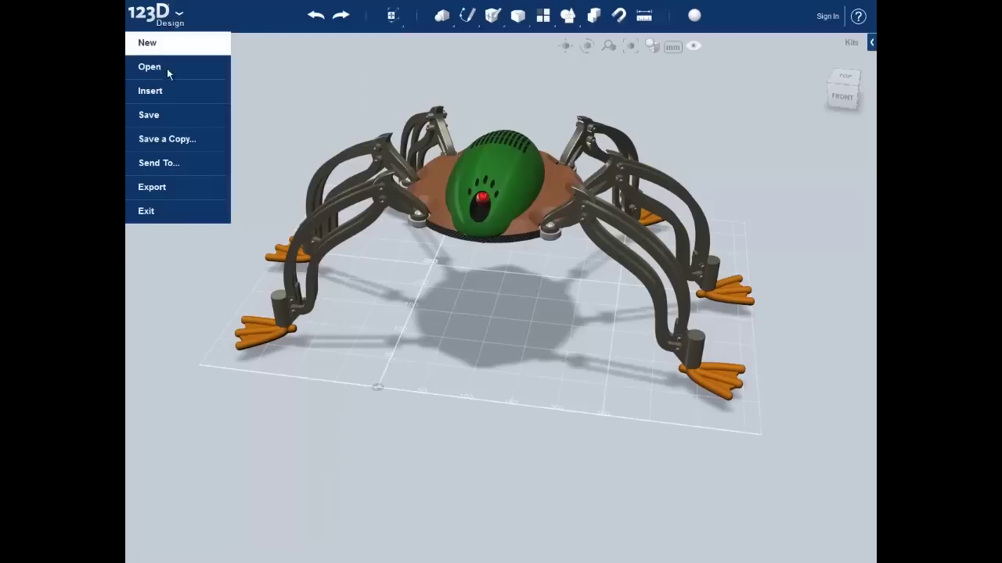
mouse_move(175, 123)
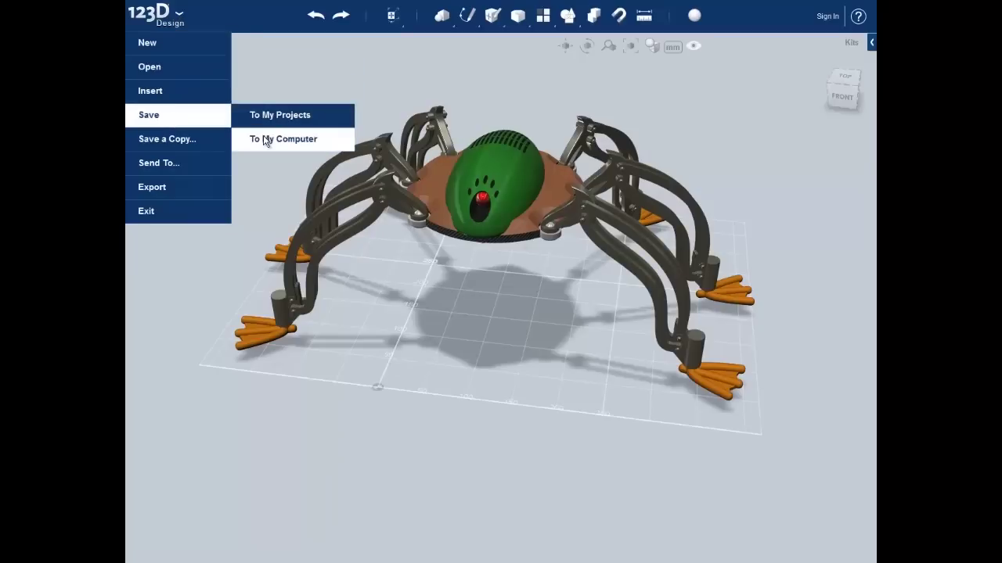